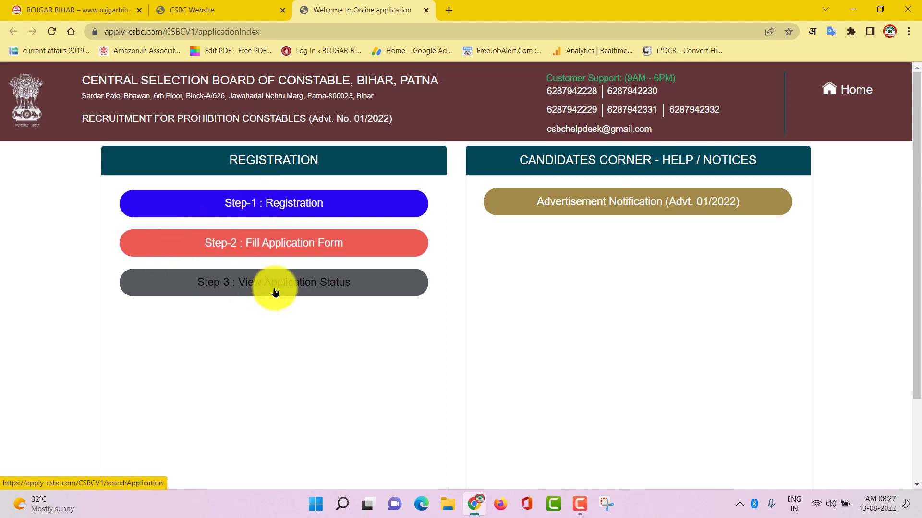
Step: Open the Advt. 01/2022 advertisement notification (Notice-11-08-2022.pdf) in a new tab
{"action": "left_click", "coordinate": [632, 207]}
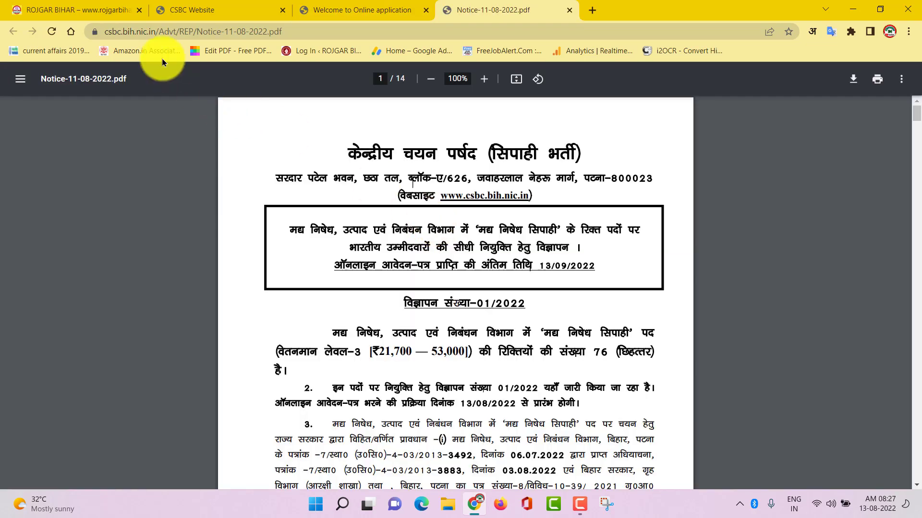
Step: Open the Bihar Police Excise Constable Online Form 2022 article on RojgarBihar.com
{"action": "left_click", "coordinate": [79, 9]}
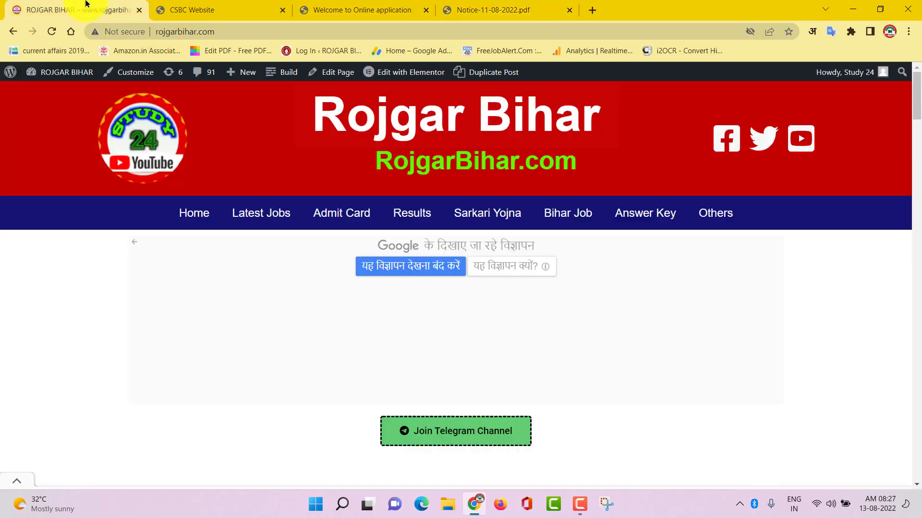
{"action": "scroll", "coordinate": [411, 237], "scroll_direction": "down", "scroll_amount": 8}
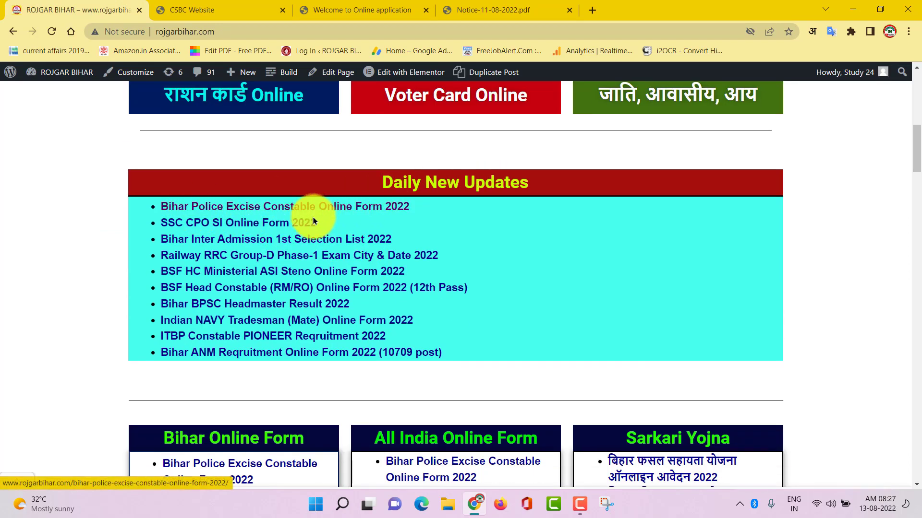
{"action": "left_click", "coordinate": [226, 210]}
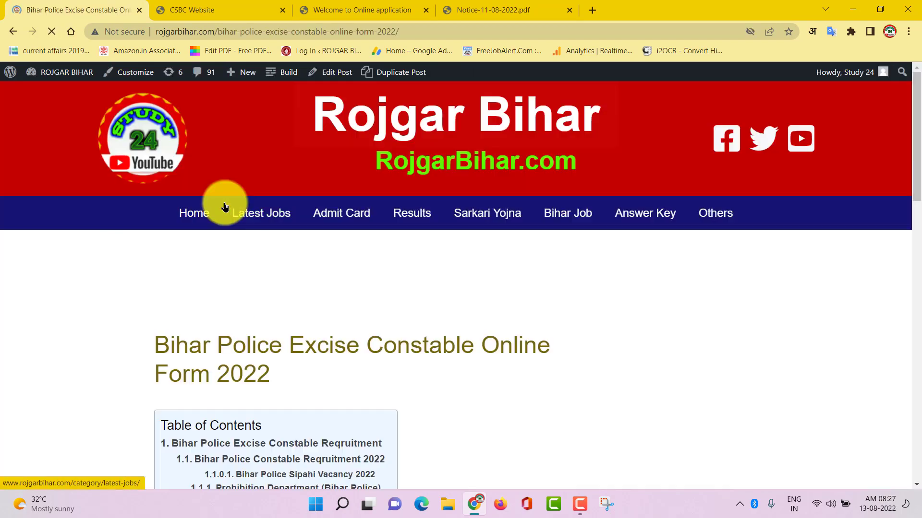
Step: Review the article's important dates, Rs 675/180 fees, age limits and 76-seat eligibility
{"action": "scroll", "coordinate": [423, 288], "scroll_direction": "down", "scroll_amount": 12}
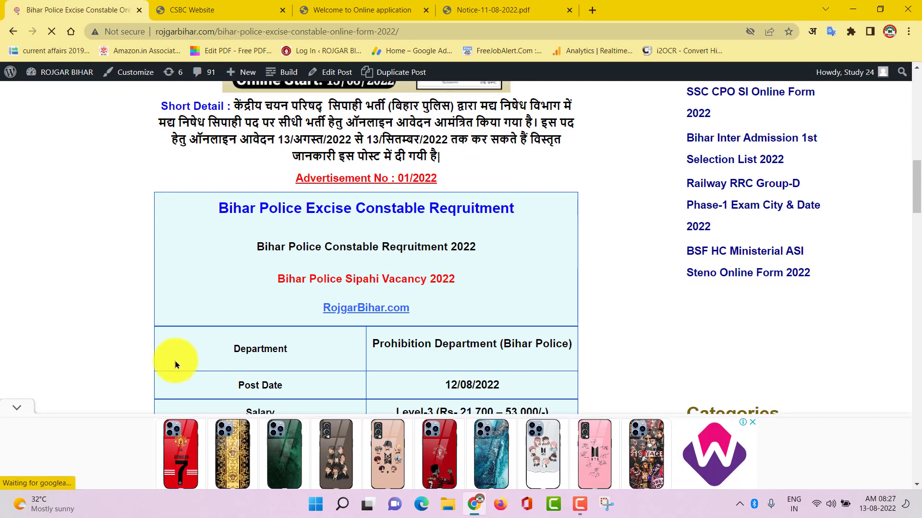
{"action": "left_click", "coordinate": [16, 407]}
{"action": "scroll", "coordinate": [368, 259], "scroll_direction": "up", "scroll_amount": 2}
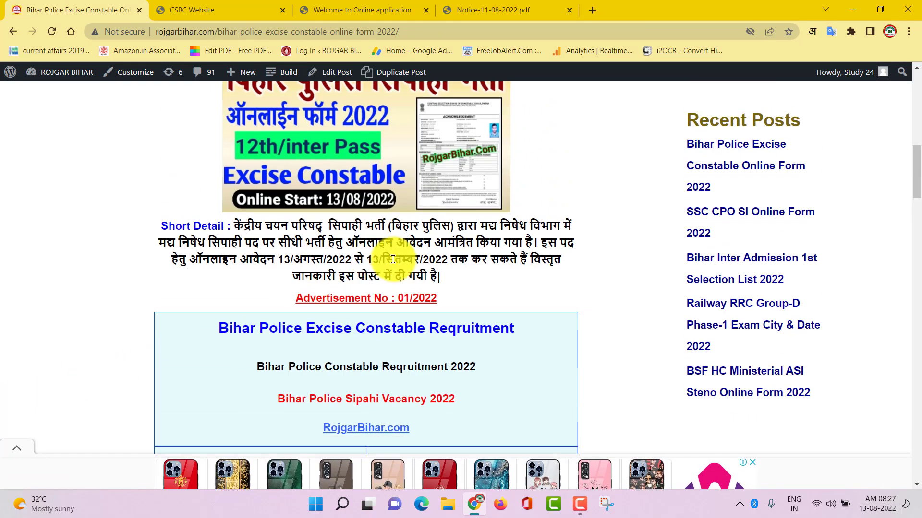
{"action": "scroll", "coordinate": [408, 262], "scroll_direction": "down", "scroll_amount": 12}
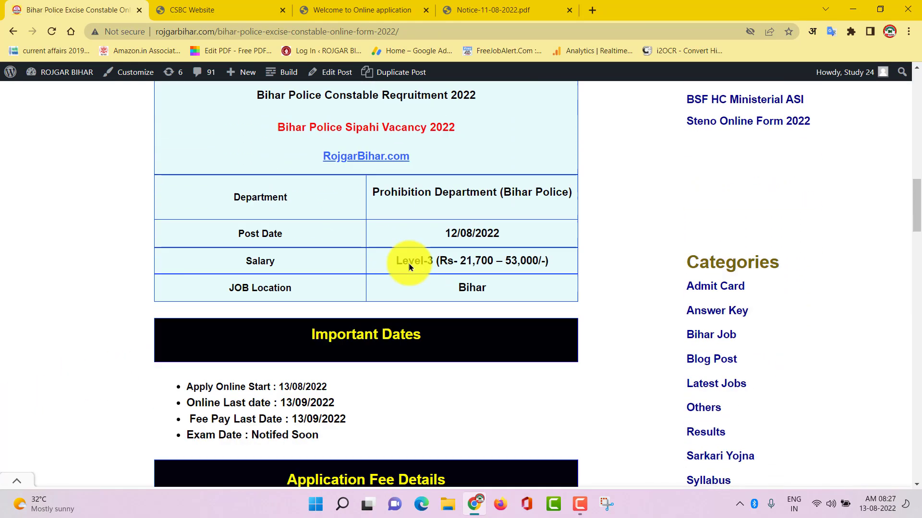
{"action": "scroll", "coordinate": [408, 266], "scroll_direction": "up", "scroll_amount": 2}
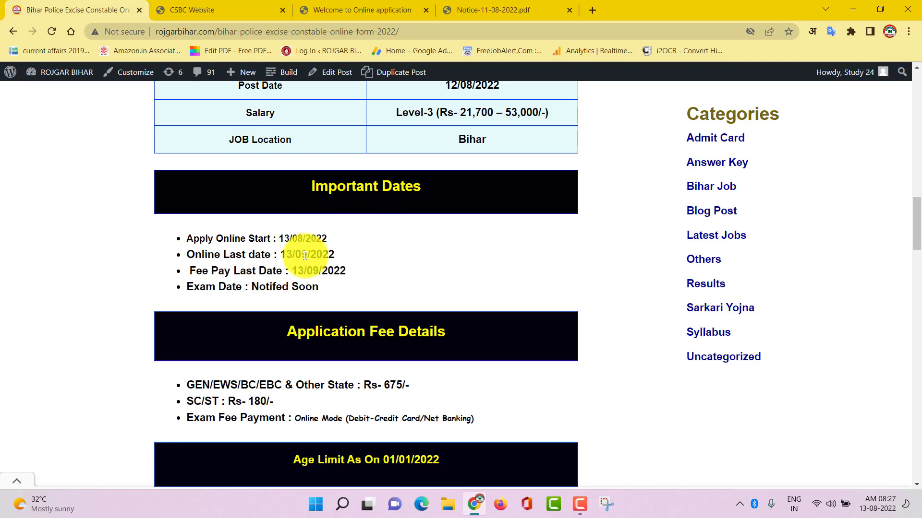
{"action": "scroll", "coordinate": [345, 283], "scroll_direction": "down", "scroll_amount": 3}
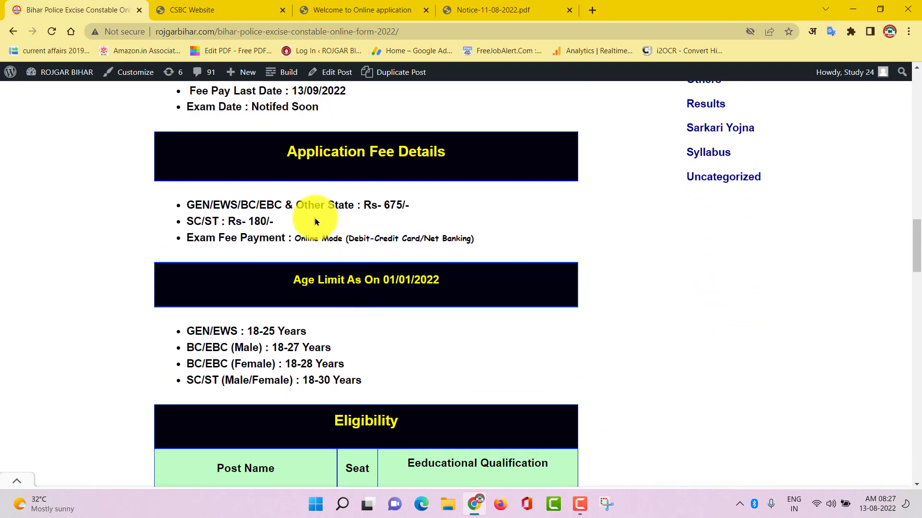
{"action": "scroll", "coordinate": [370, 181], "scroll_direction": "down", "scroll_amount": 1}
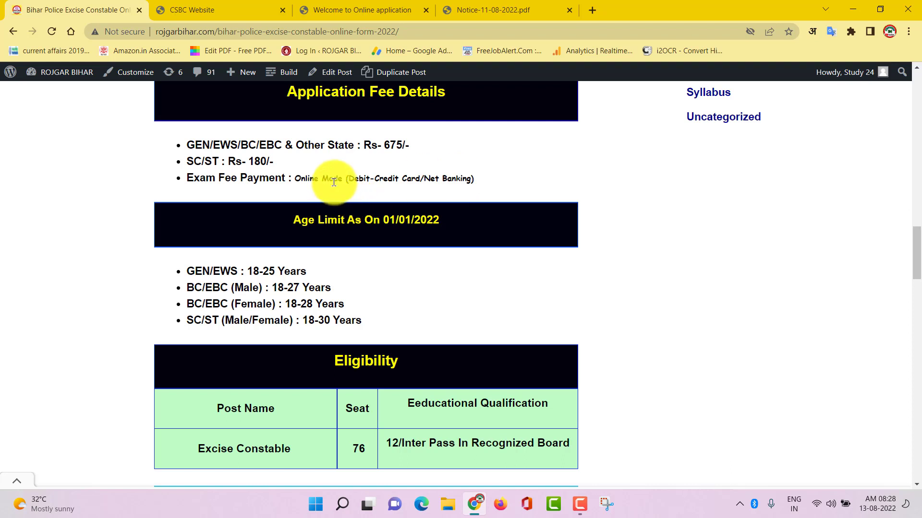
Step: Review the seat and physical eligibility tables in the article
{"action": "scroll", "coordinate": [333, 208], "scroll_direction": "down", "scroll_amount": 2}
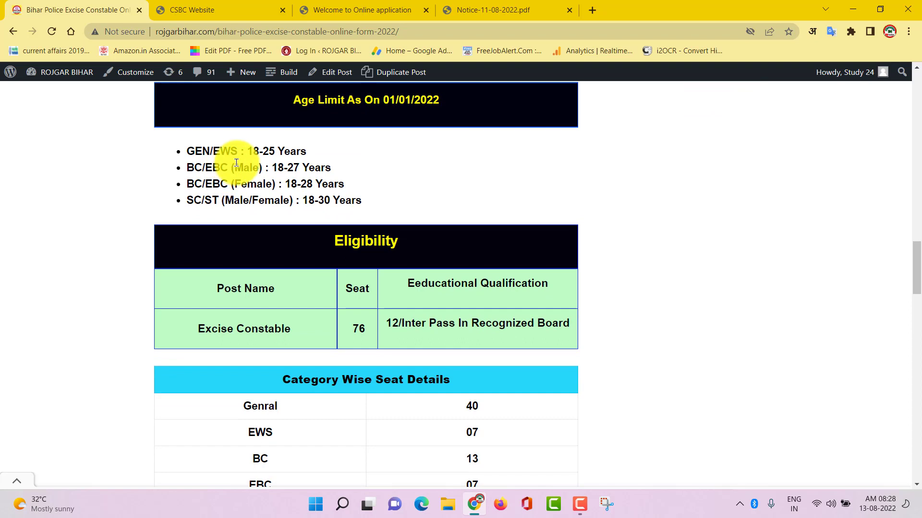
{"action": "scroll", "coordinate": [380, 150], "scroll_direction": "up", "scroll_amount": 1}
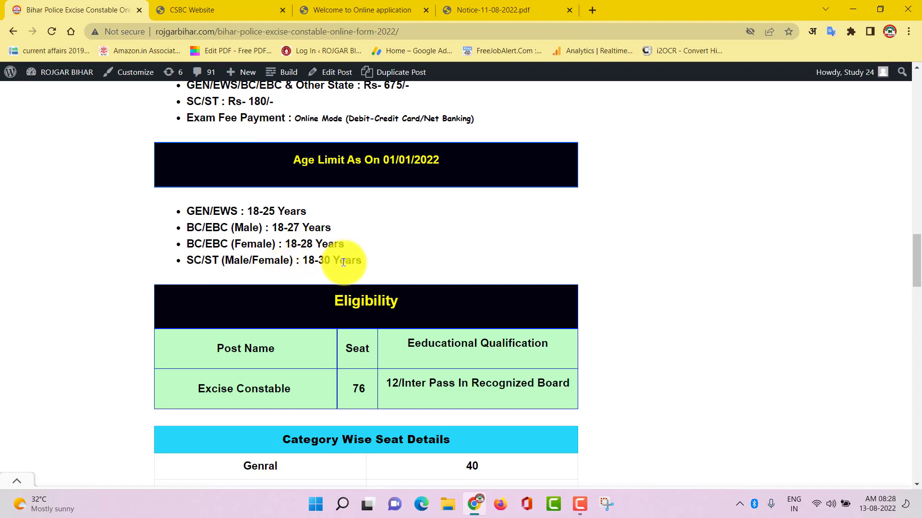
{"action": "scroll", "coordinate": [336, 283], "scroll_direction": "down", "scroll_amount": 4}
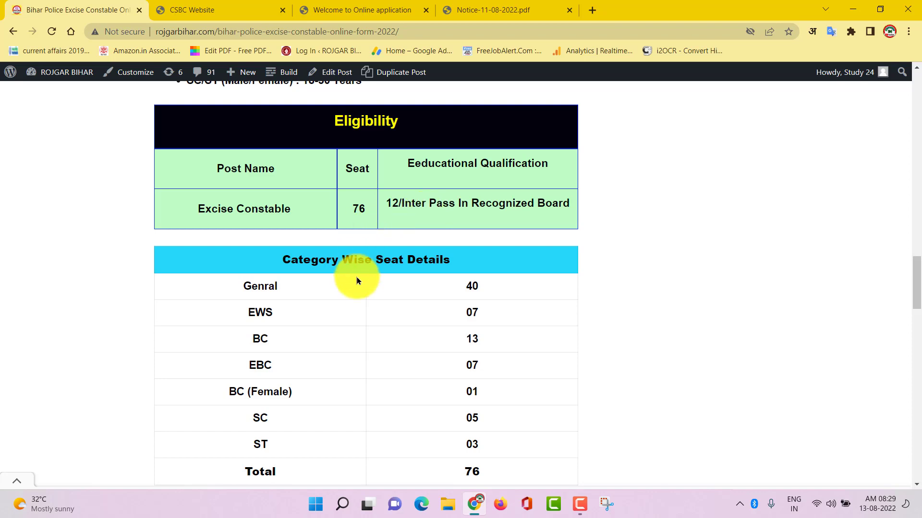
{"action": "scroll", "coordinate": [356, 278], "scroll_direction": "down", "scroll_amount": 2}
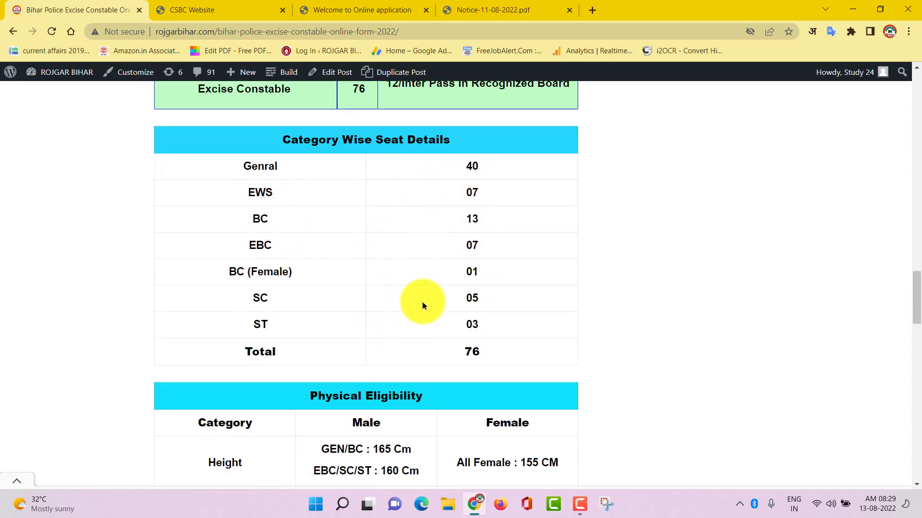
{"action": "scroll", "coordinate": [421, 305], "scroll_direction": "down", "scroll_amount": 5}
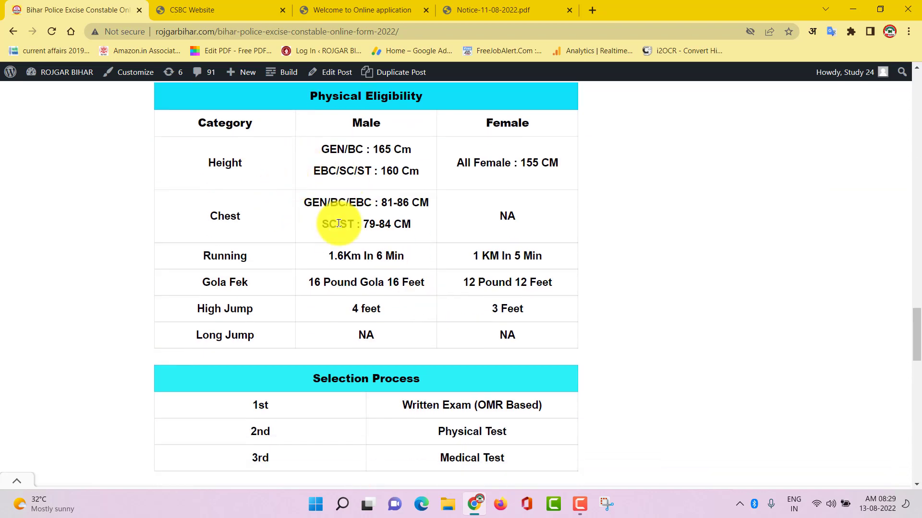
{"action": "scroll", "coordinate": [412, 268], "scroll_direction": "up", "scroll_amount": 1}
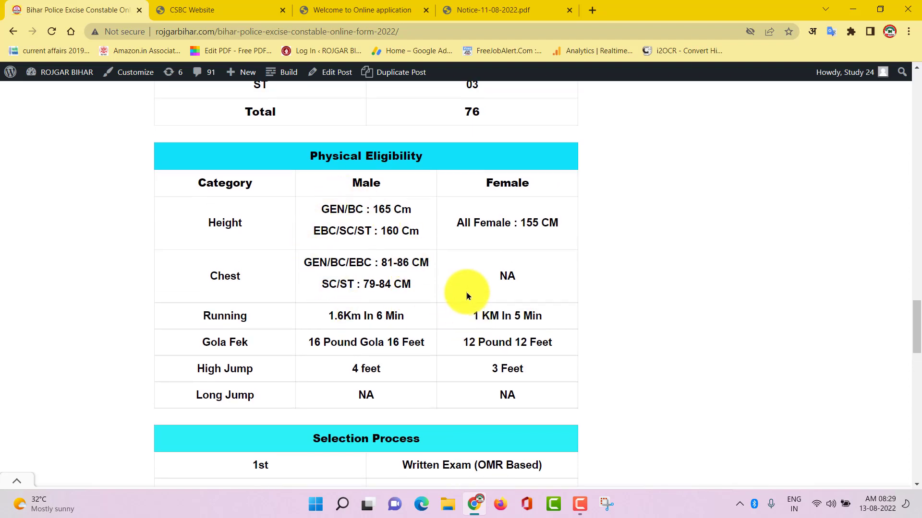
Step: Check the selection details and open the CSBC Apply Online portal in a new tab
{"action": "scroll", "coordinate": [454, 305], "scroll_direction": "down", "scroll_amount": 5}
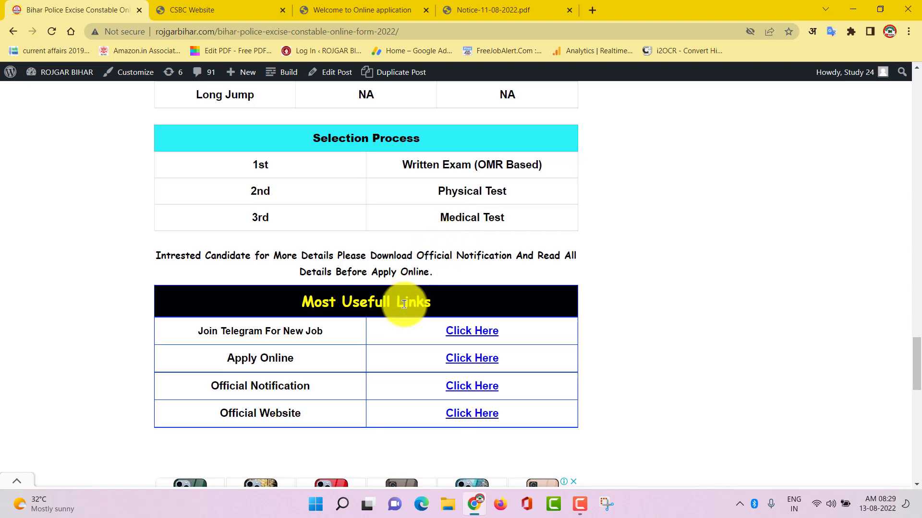
{"action": "scroll", "coordinate": [216, 246], "scroll_direction": "down", "scroll_amount": 2}
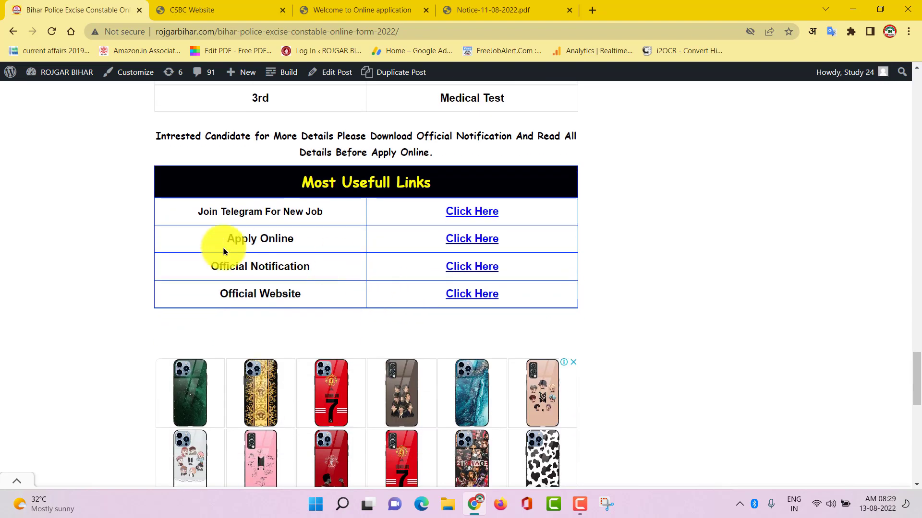
{"action": "left_click", "coordinate": [481, 242]}
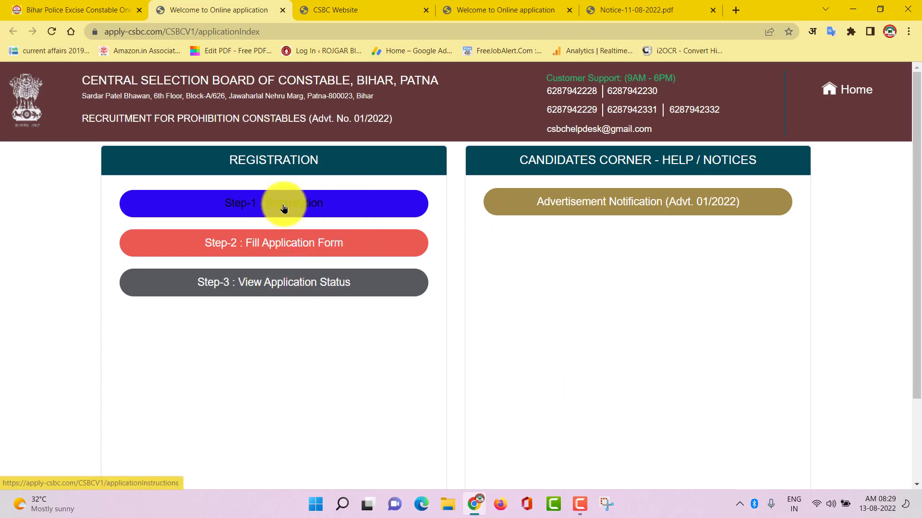
Step: Start Step-1 Registration and keep its instructions in Hindi
{"action": "left_click", "coordinate": [283, 207]}
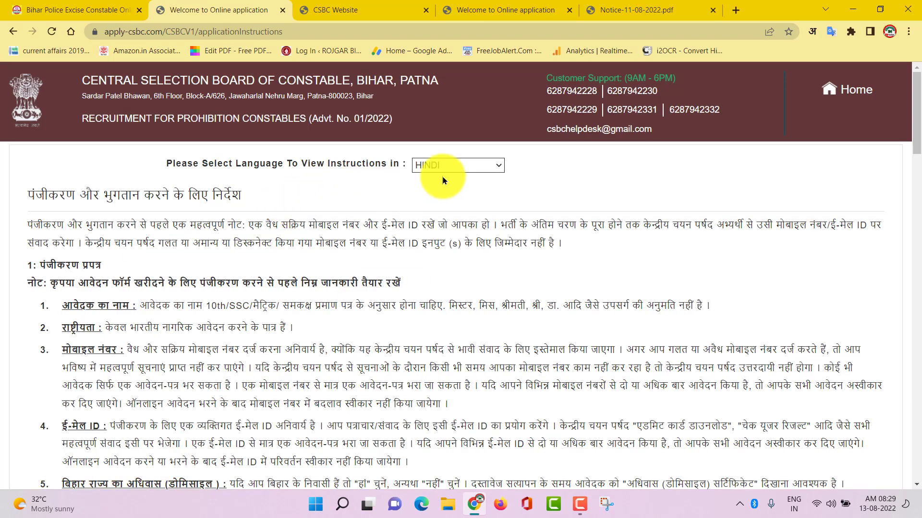
{"action": "left_click", "coordinate": [473, 166]}
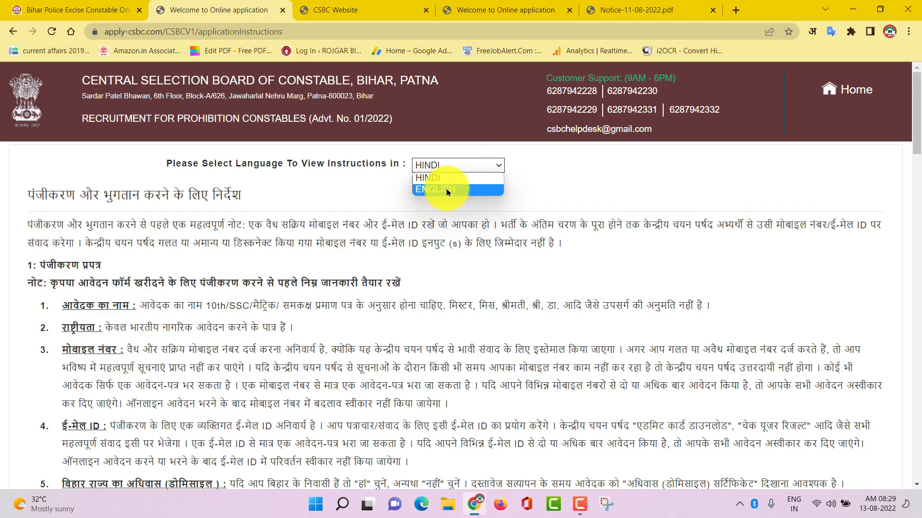
{"action": "left_click", "coordinate": [419, 261]}
Step: Read the instructions, accept the declaration and proceed to registration and payment
{"action": "scroll", "coordinate": [419, 264], "scroll_direction": "down", "scroll_amount": 15}
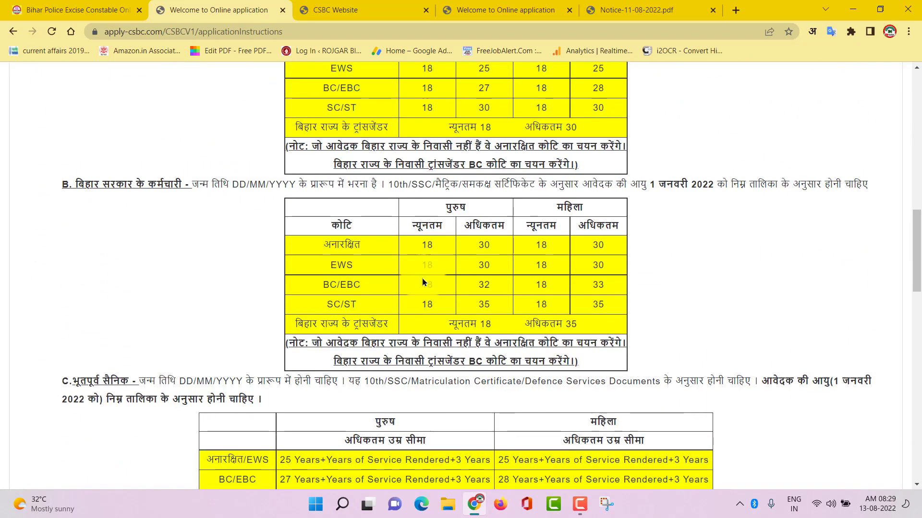
{"action": "scroll", "coordinate": [423, 281], "scroll_direction": "up", "scroll_amount": 3}
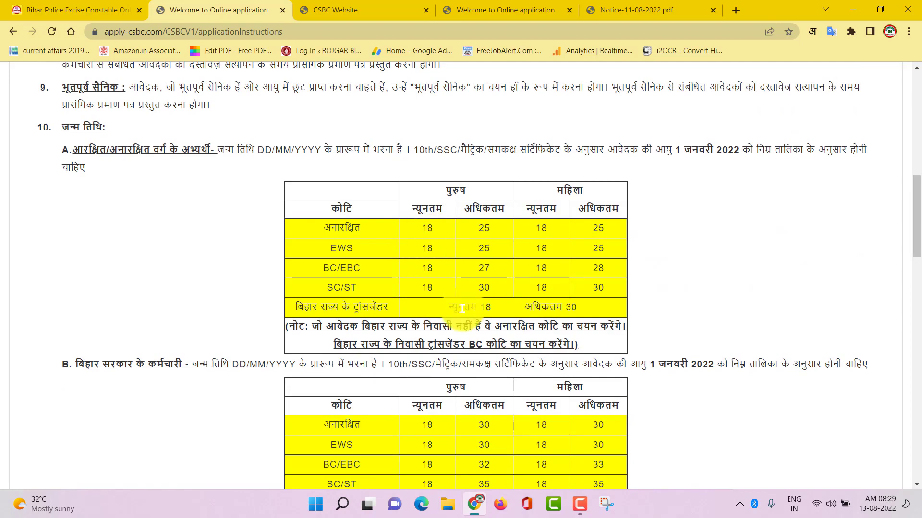
{"action": "scroll", "coordinate": [459, 381], "scroll_direction": "down", "scroll_amount": 10}
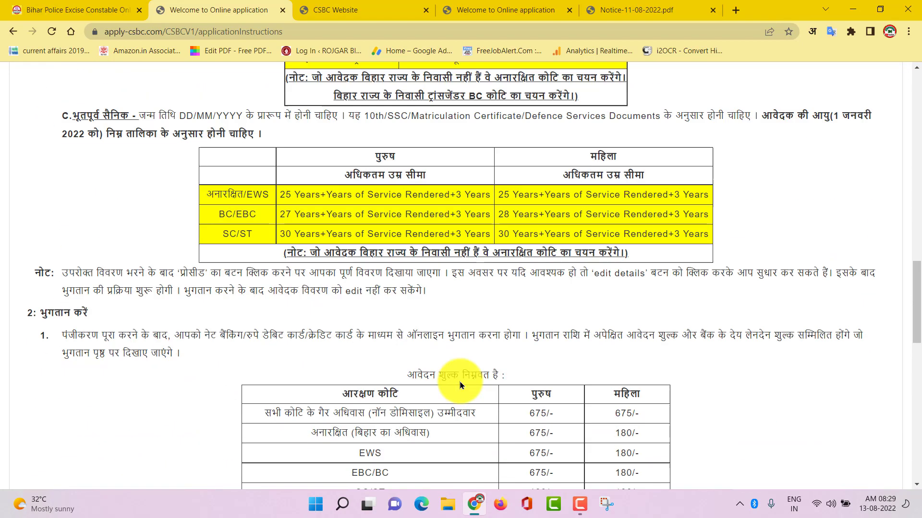
{"action": "scroll", "coordinate": [409, 272], "scroll_direction": "down", "scroll_amount": 10}
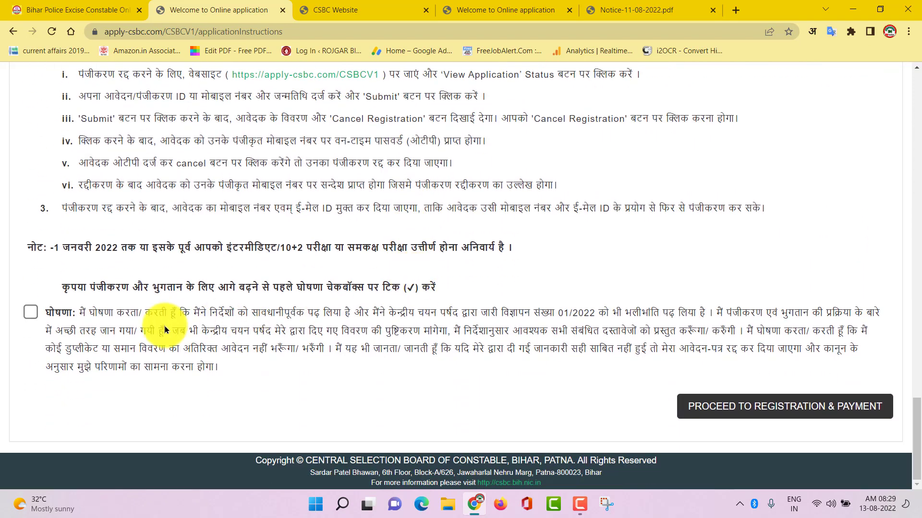
{"action": "left_click", "coordinate": [786, 412]}
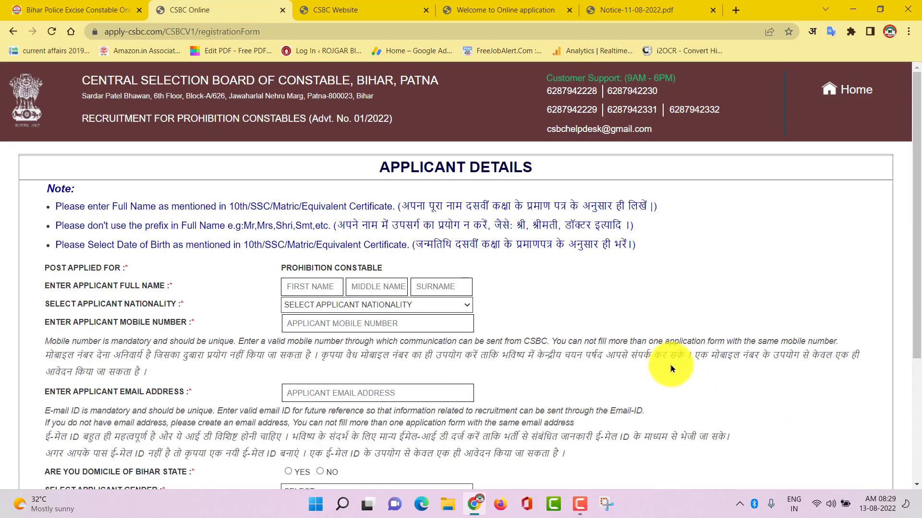
Step: Enter the applicant's first name and surname and set nationality to INDIAN
{"action": "scroll", "coordinate": [514, 291], "scroll_direction": "down", "scroll_amount": 3}
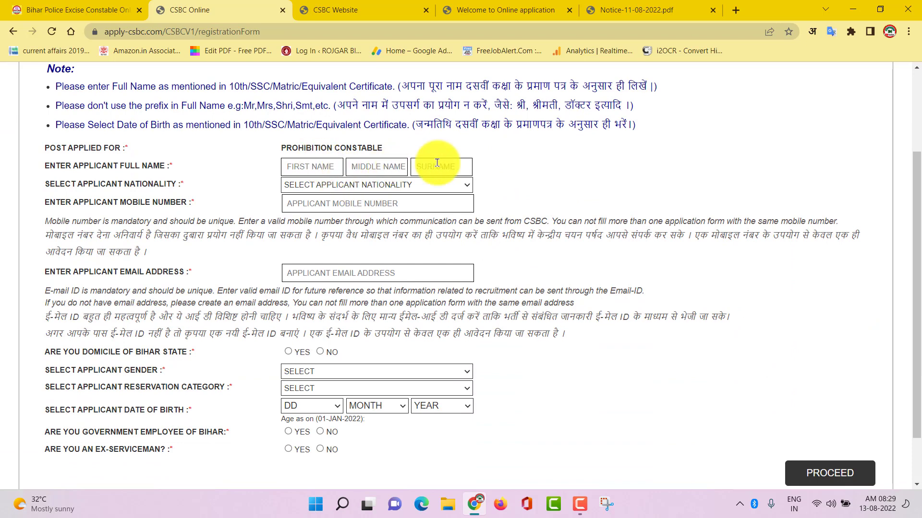
{"action": "left_click", "coordinate": [303, 163]}
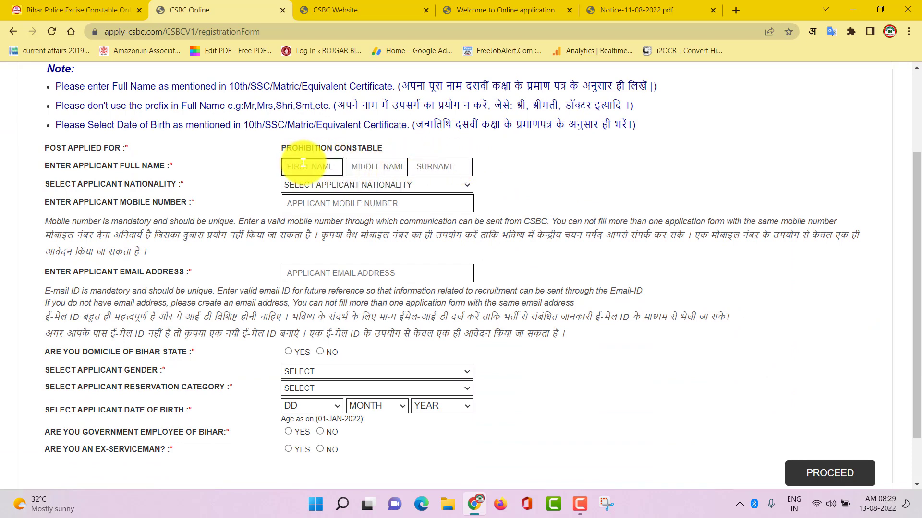
{"action": "left_click", "coordinate": [436, 167]}
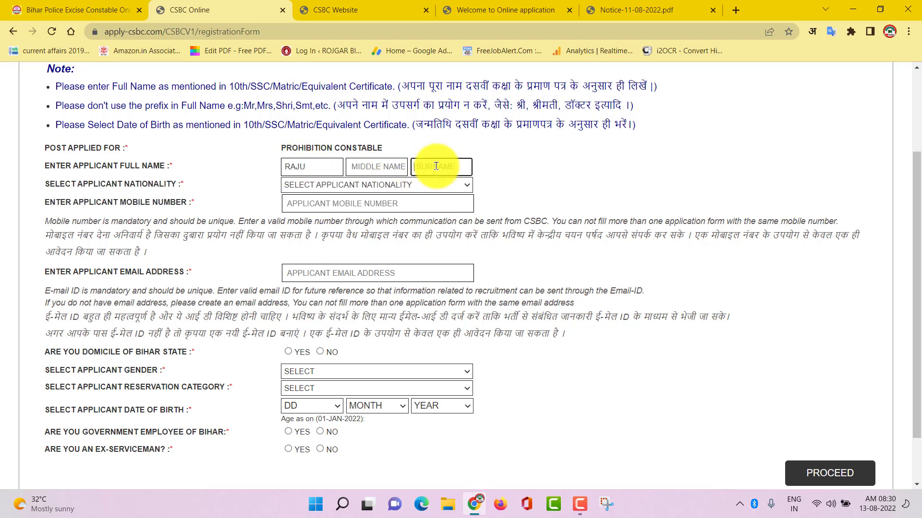
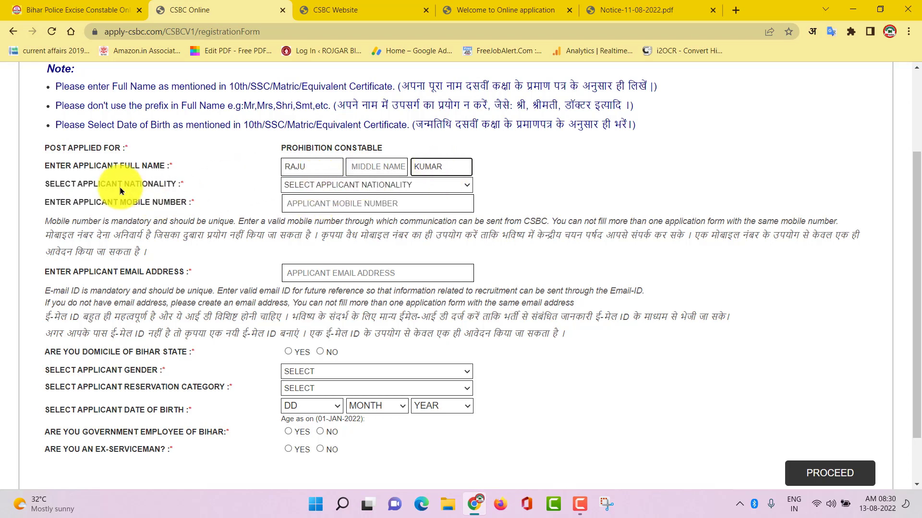
{"action": "left_click", "coordinate": [379, 185]}
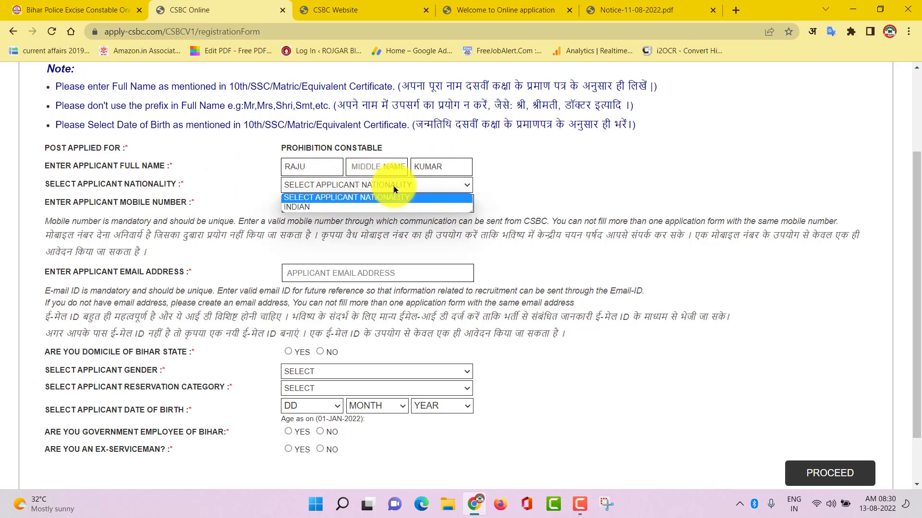
{"action": "left_click", "coordinate": [320, 207]}
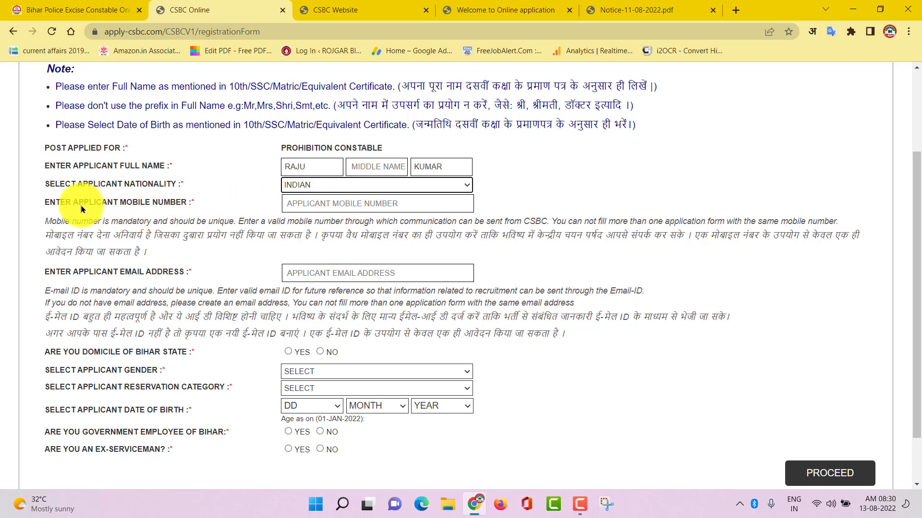
{"action": "left_click", "coordinate": [321, 207]}
{"action": "left_click", "coordinate": [324, 273]}
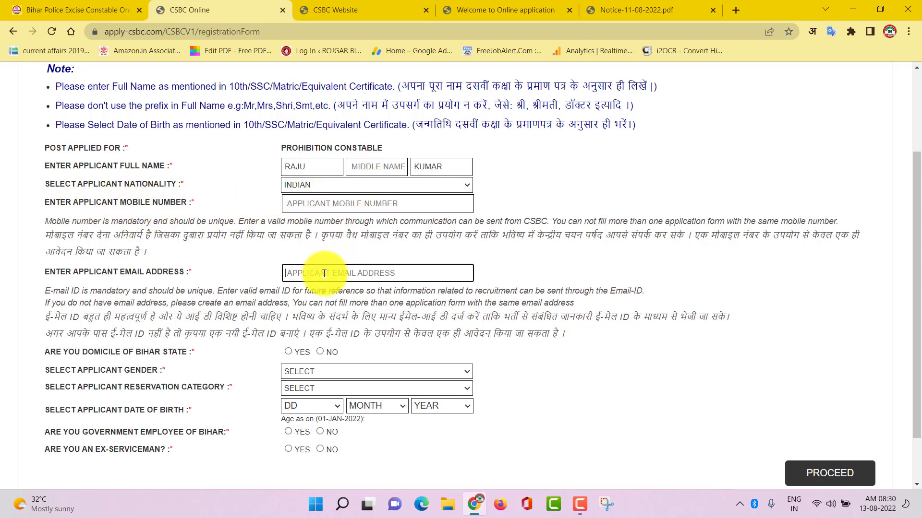
Step: Mark Bihar domicile as YES, gender MALE and reservation category SC
{"action": "scroll", "coordinate": [370, 335], "scroll_direction": "down", "scroll_amount": 2}
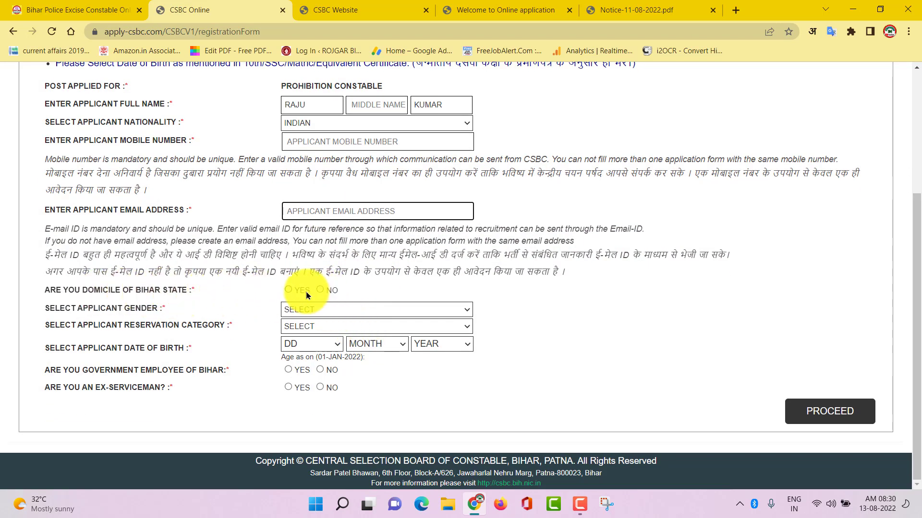
{"action": "left_click", "coordinate": [289, 290]}
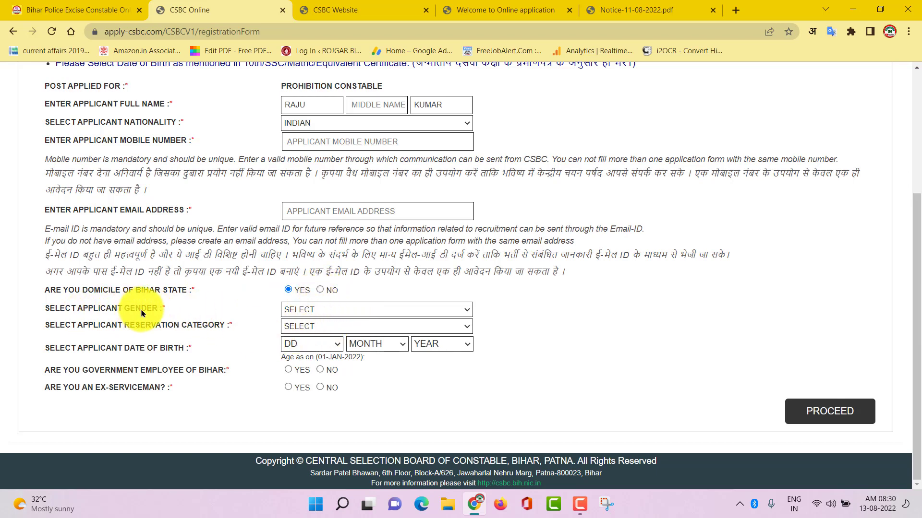
{"action": "left_click", "coordinate": [359, 307]}
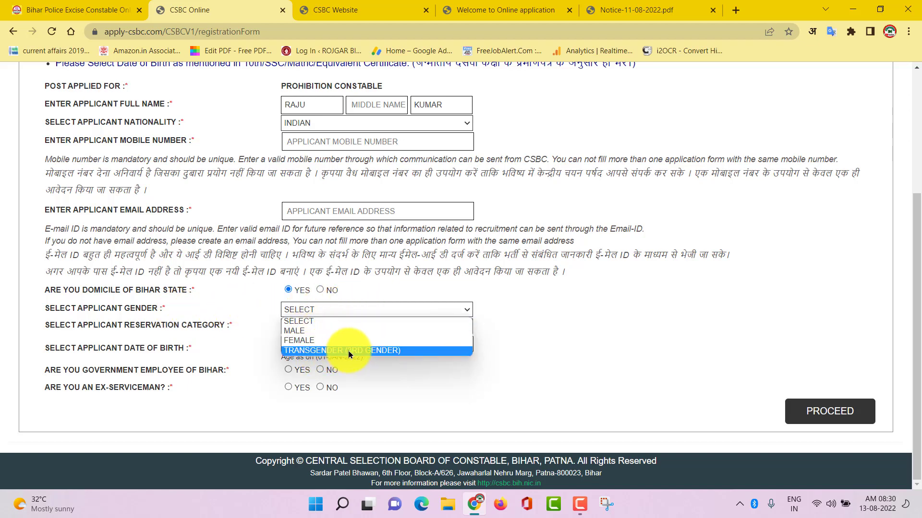
{"action": "left_click", "coordinate": [327, 332]}
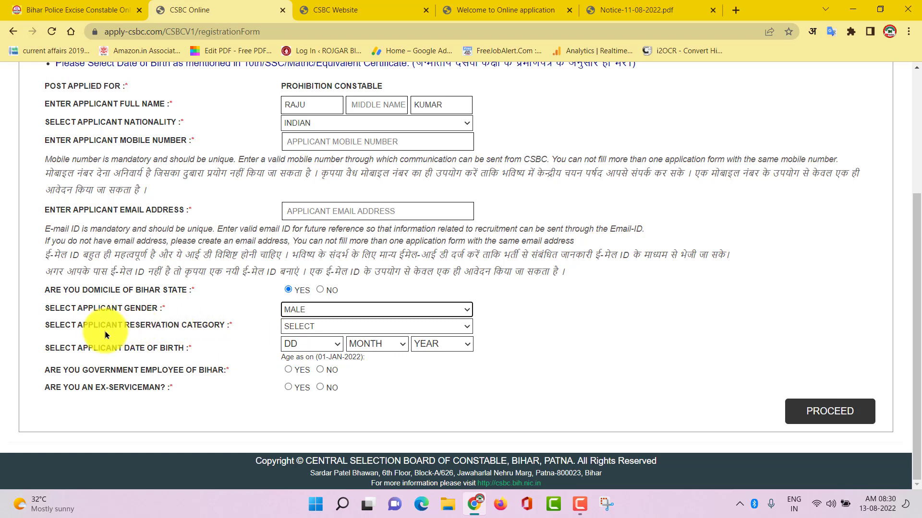
{"action": "left_click", "coordinate": [361, 323]}
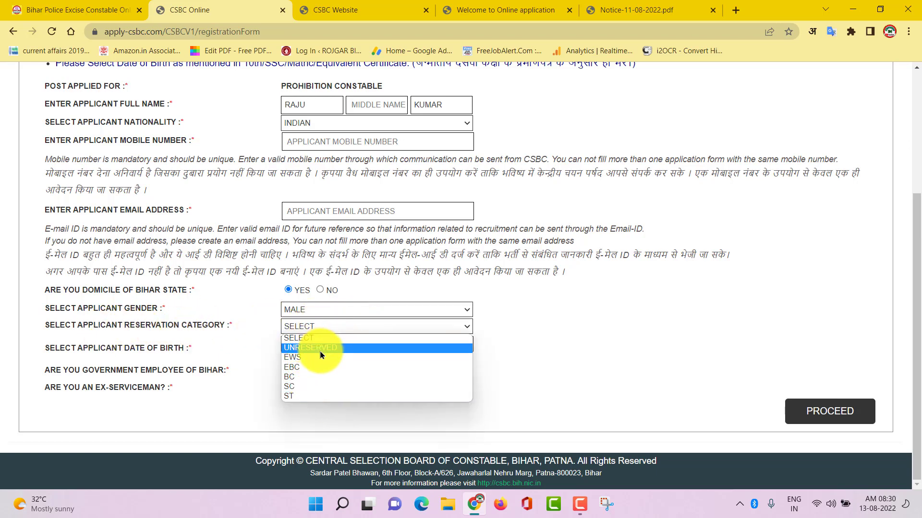
{"action": "left_click", "coordinate": [303, 388]}
Step: Leave the date of birth unchanged, answer NO for Bihar government employee, and submit for preview
{"action": "scroll", "coordinate": [418, 362], "scroll_direction": "down", "scroll_amount": 1}
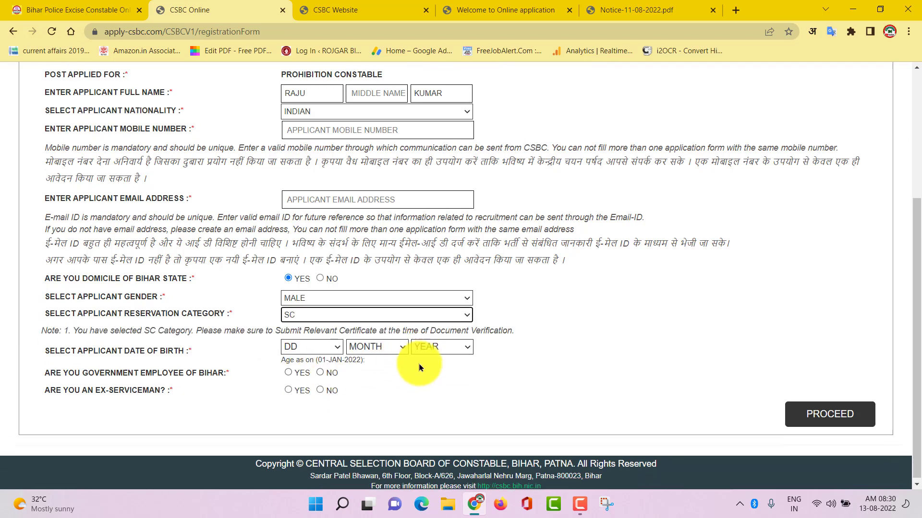
{"action": "left_click", "coordinate": [316, 342]}
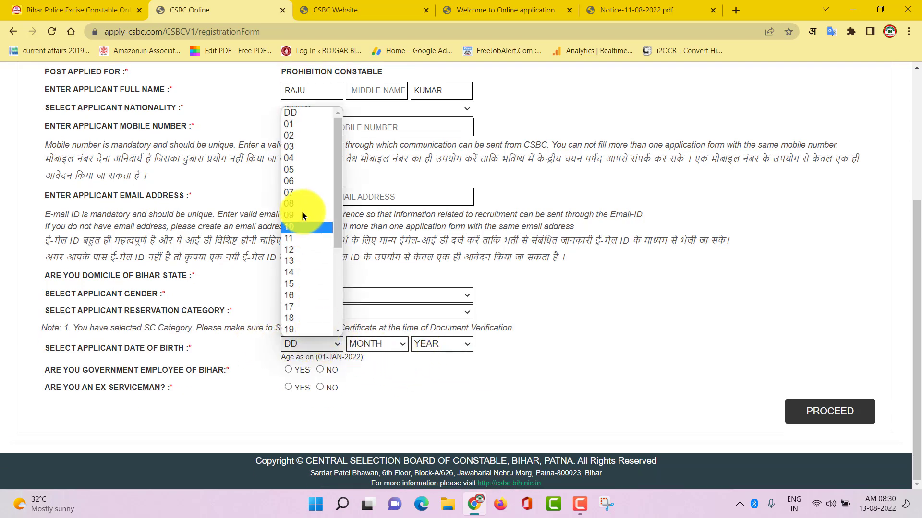
{"action": "left_click", "coordinate": [377, 344]}
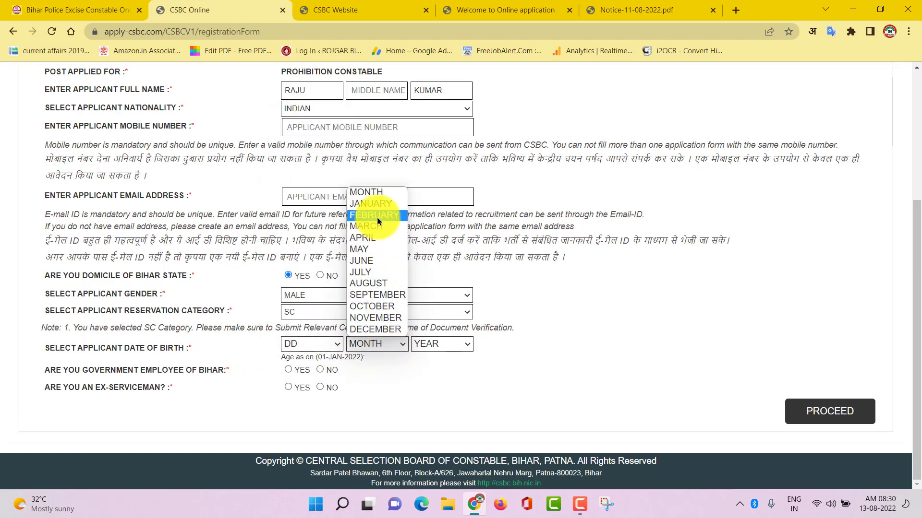
{"action": "left_click", "coordinate": [427, 345]}
{"action": "left_click", "coordinate": [448, 377]}
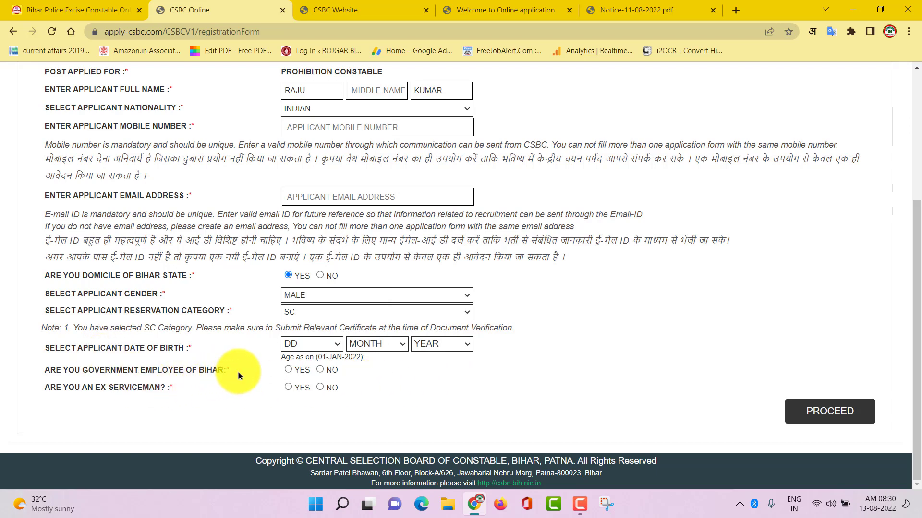
{"action": "left_click", "coordinate": [320, 369]}
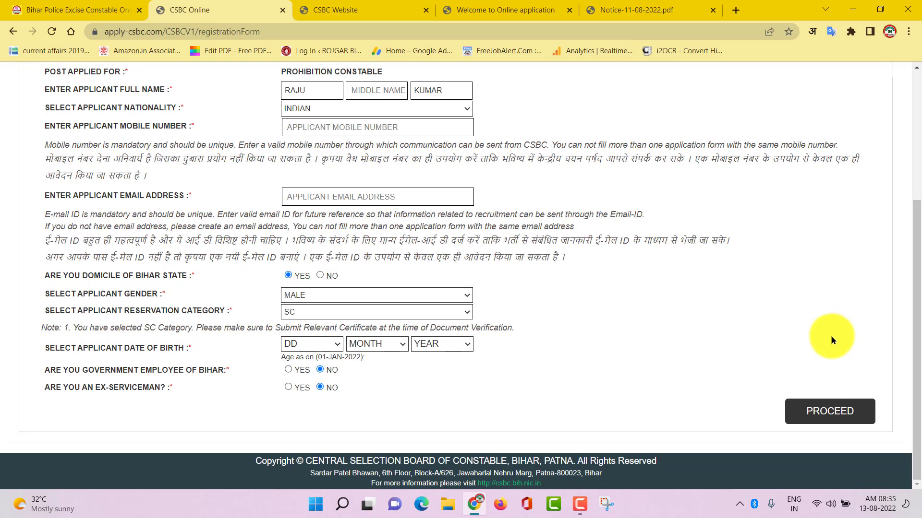
{"action": "left_click", "coordinate": [827, 419]}
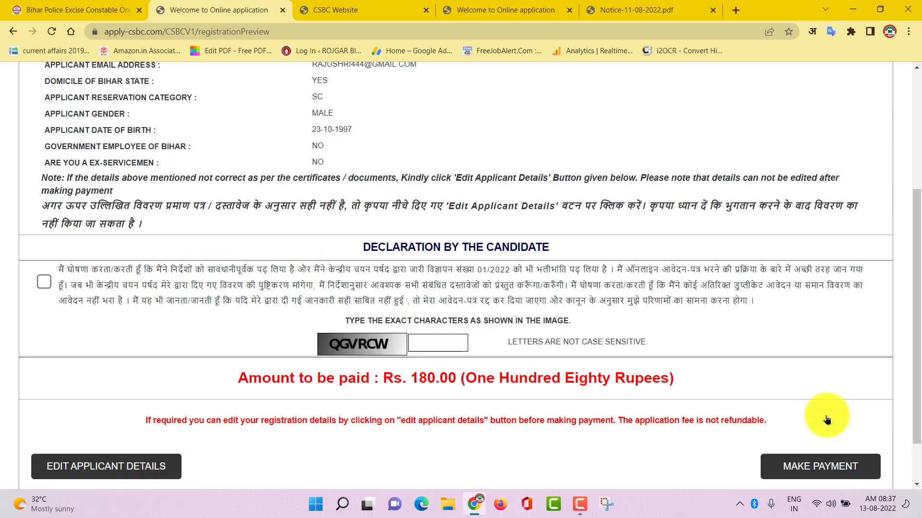
Step: Accept the candidate declaration and proceed to pay the Rs. 180.00 fee
{"action": "left_click", "coordinate": [43, 282]}
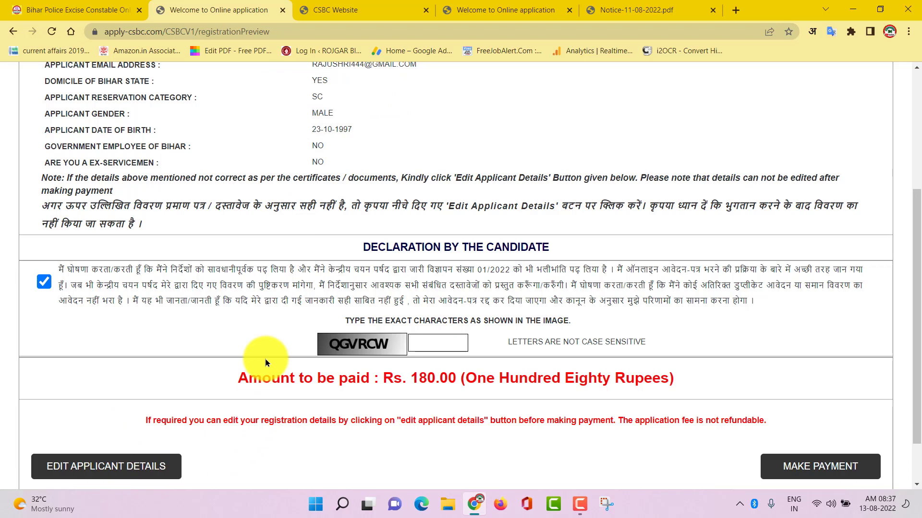
{"action": "left_click", "coordinate": [831, 468]}
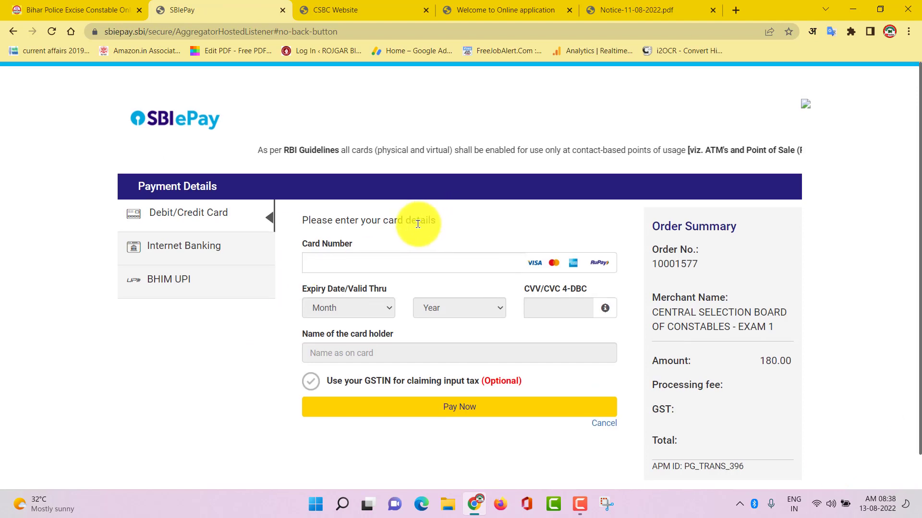
Step: Pay INR 189.44 through SBI ePay internet banking and return to the CSBC confirmation
{"action": "scroll", "coordinate": [418, 220], "scroll_direction": "down", "scroll_amount": 1}
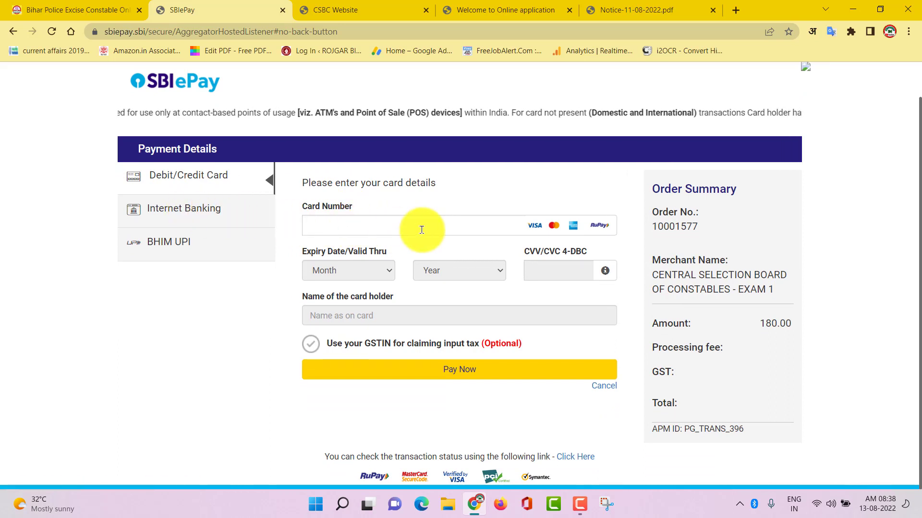
{"action": "left_click", "coordinate": [191, 247]}
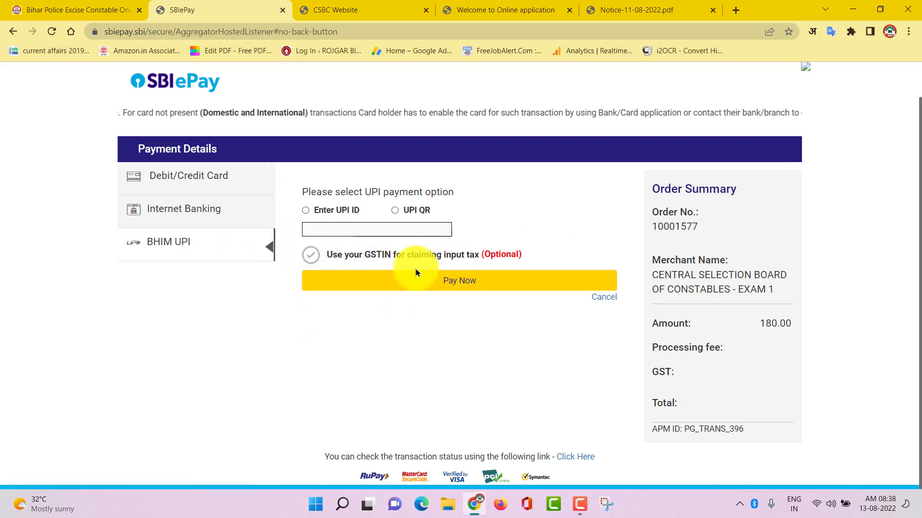
{"action": "left_click", "coordinate": [176, 208]}
{"action": "left_click", "coordinate": [417, 294]}
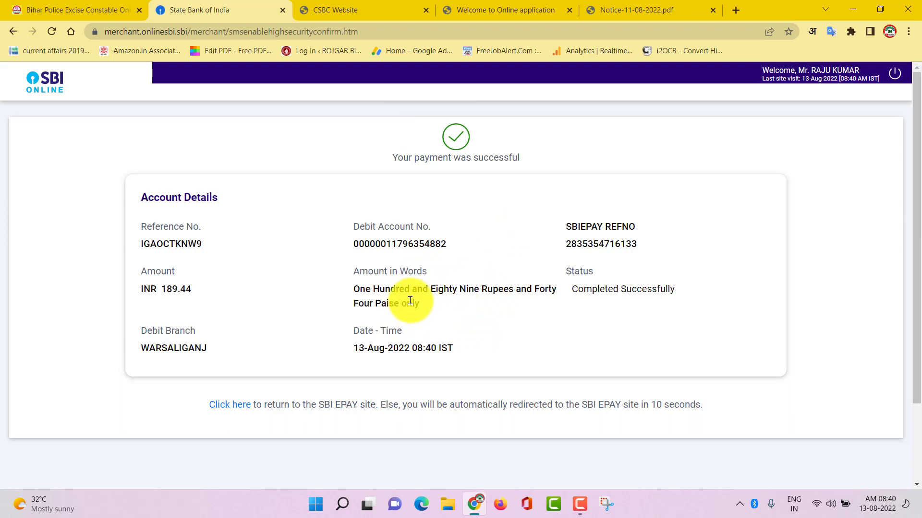
{"action": "left_click", "coordinate": [230, 405]}
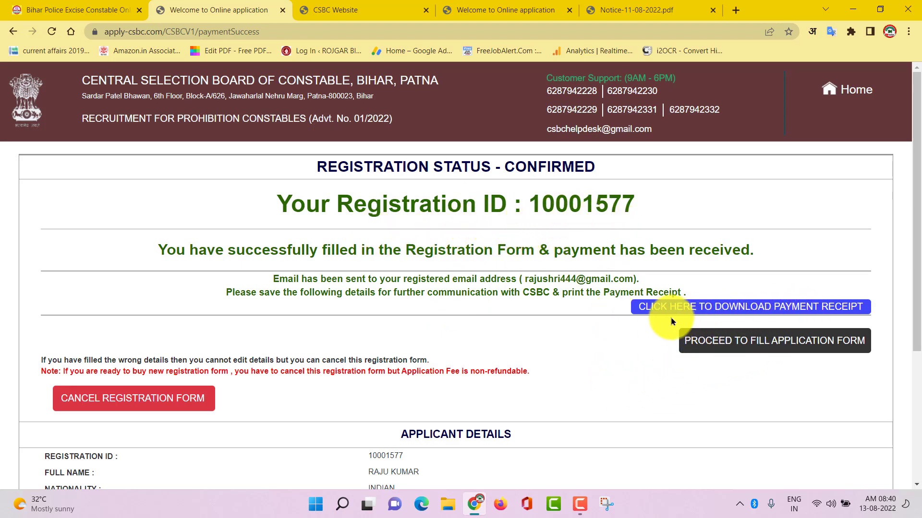
Step: Save the payment receipt as a 'Payment Receipt' PDF on the Desktop and close its tab
{"action": "left_click", "coordinate": [792, 307]}
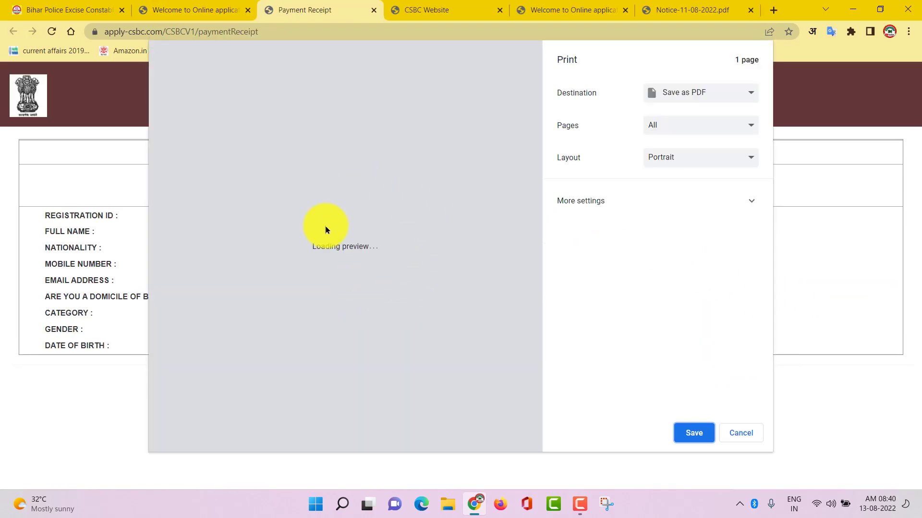
{"action": "left_click", "coordinate": [696, 433]}
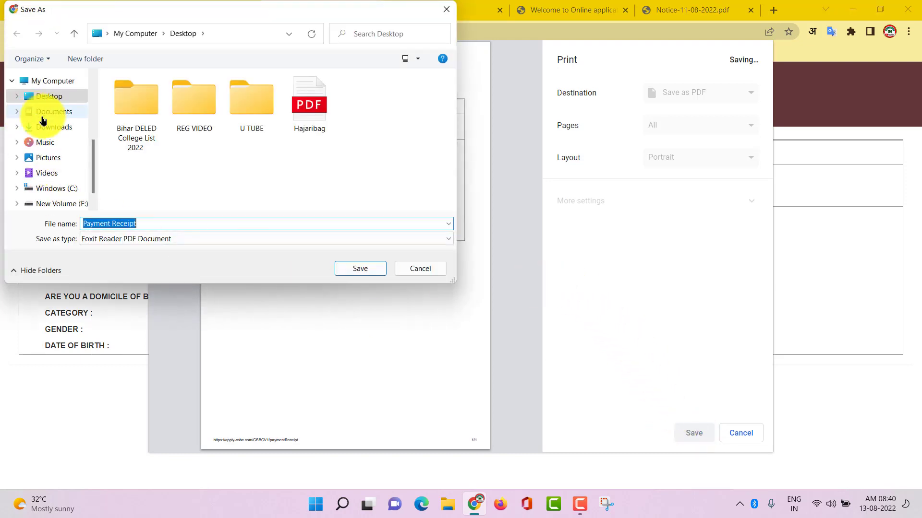
{"action": "left_click", "coordinate": [52, 96]}
{"action": "left_click", "coordinate": [361, 270]}
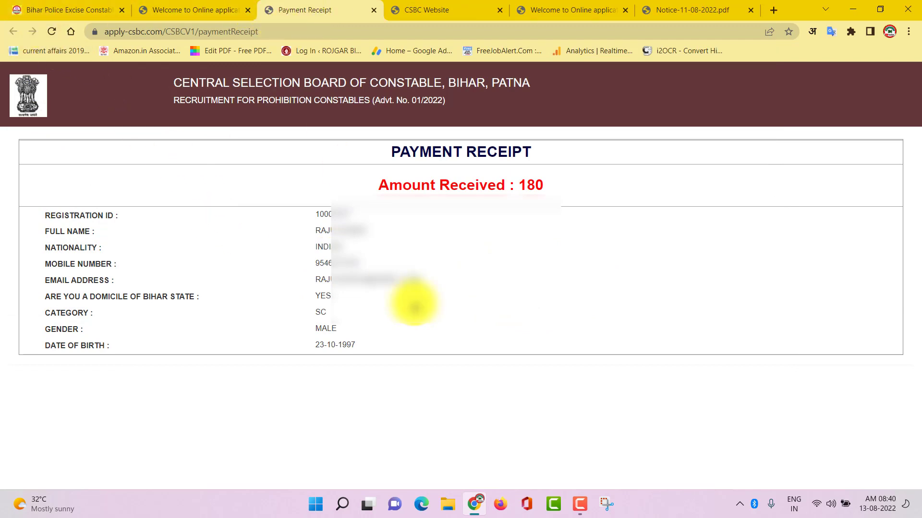
{"action": "key", "text": "ctrl+w"}
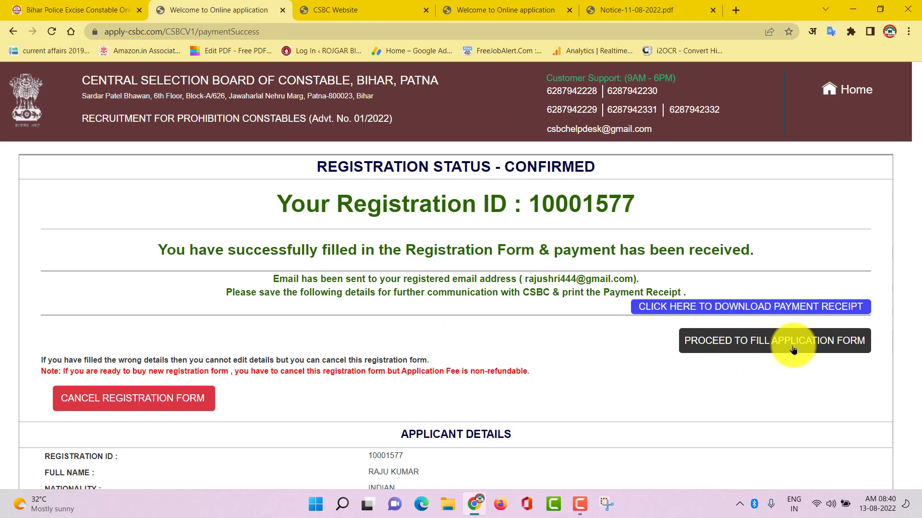
Step: Confirm educational and address details are ready and scroll through the form instructions
{"action": "left_click", "coordinate": [813, 350]}
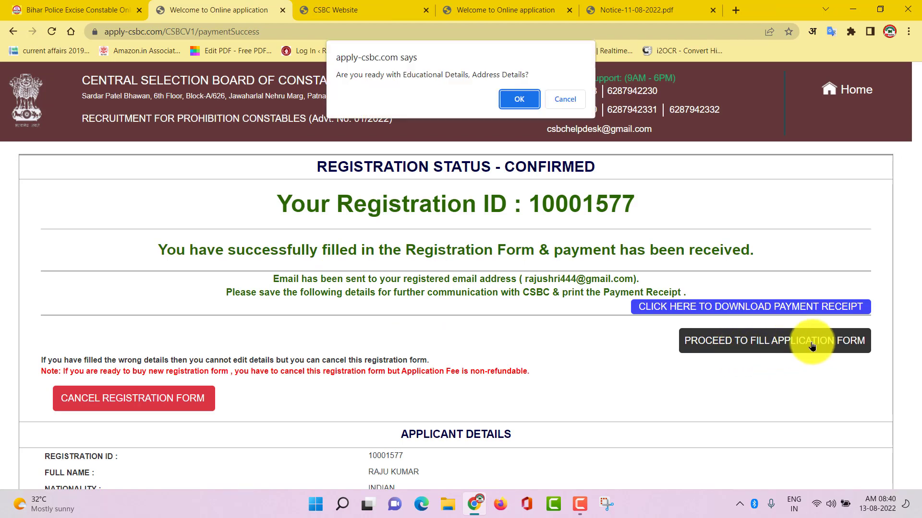
{"action": "left_click", "coordinate": [519, 98]}
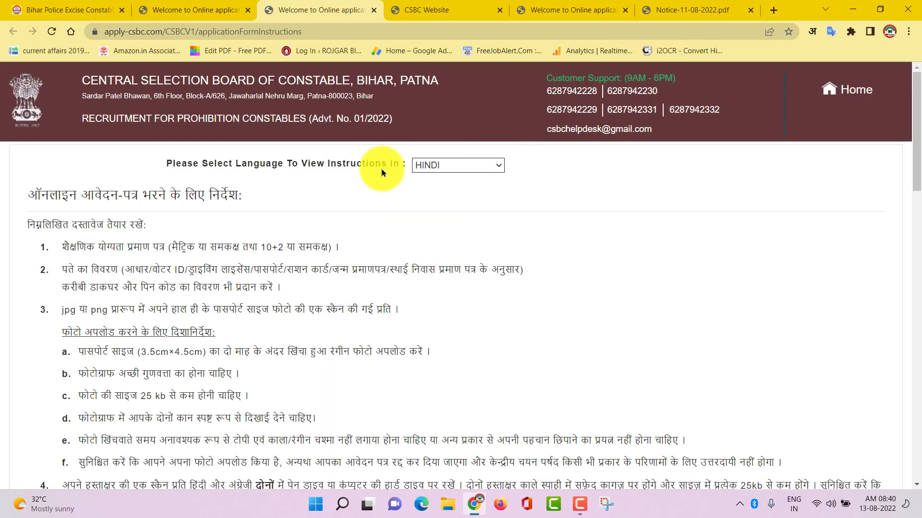
{"action": "scroll", "coordinate": [338, 268], "scroll_direction": "down", "scroll_amount": 20}
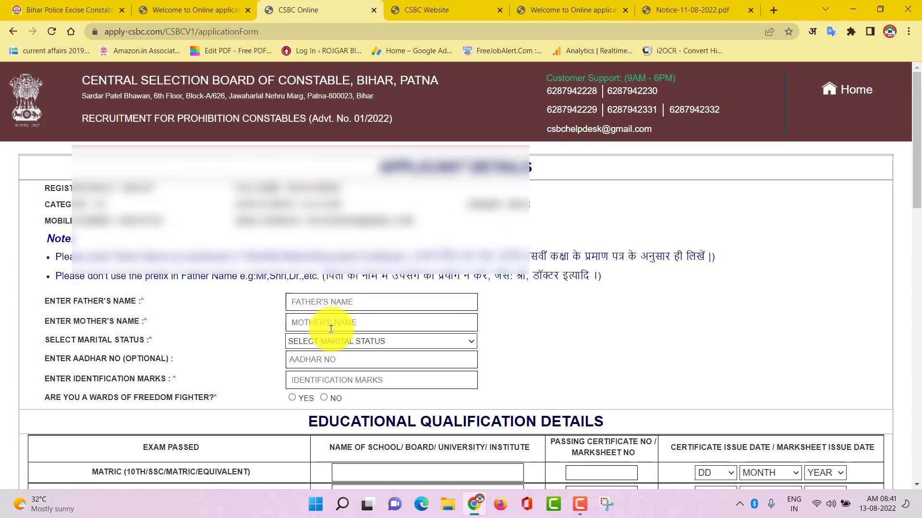
Step: Choose UNMARRIED for marital status and select NO for wards of freedom fighter
{"action": "left_click", "coordinate": [339, 345]}
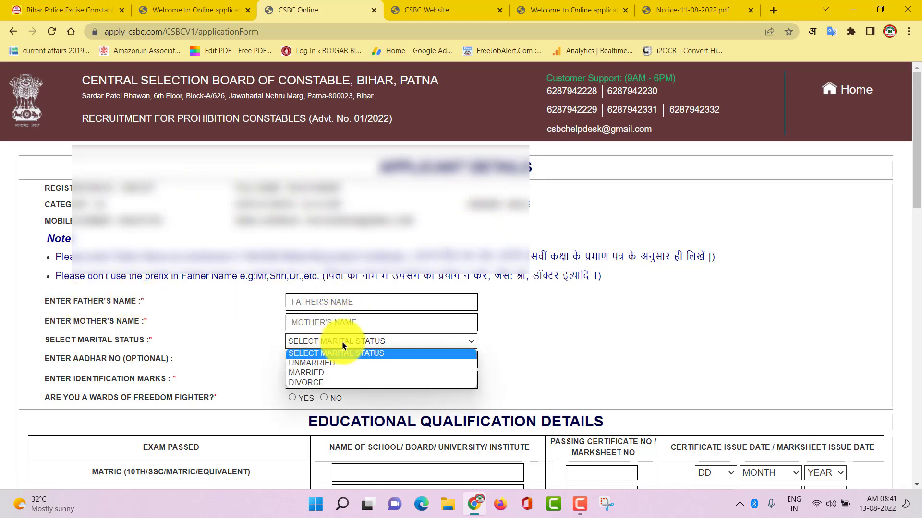
{"action": "left_click", "coordinate": [325, 363]}
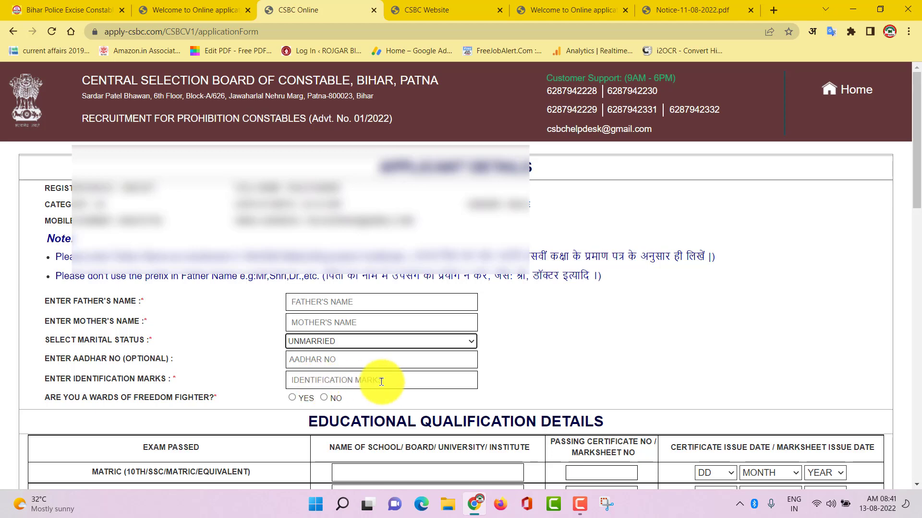
{"action": "scroll", "coordinate": [381, 381], "scroll_direction": "down", "scroll_amount": 3}
{"action": "scroll", "coordinate": [152, 228], "scroll_direction": "up", "scroll_amount": 1}
{"action": "scroll", "coordinate": [283, 219], "scroll_direction": "down", "scroll_amount": 1}
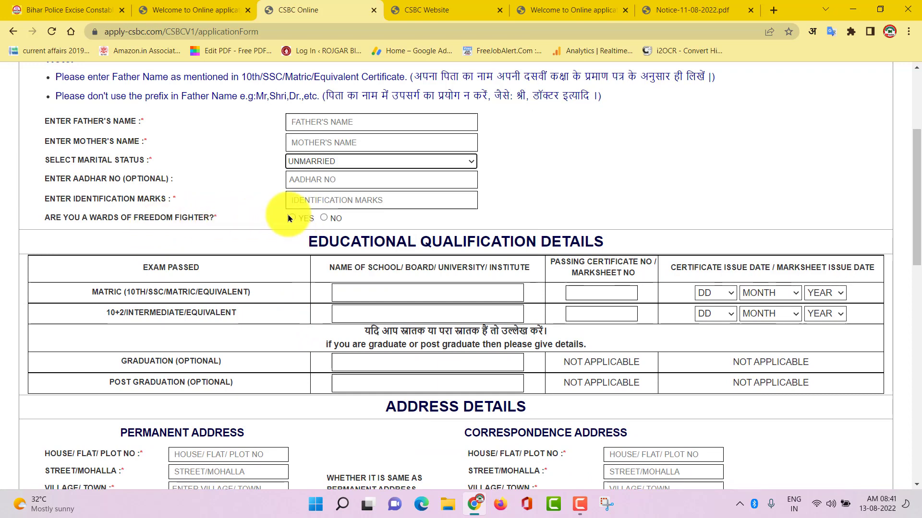
{"action": "left_click", "coordinate": [323, 219]}
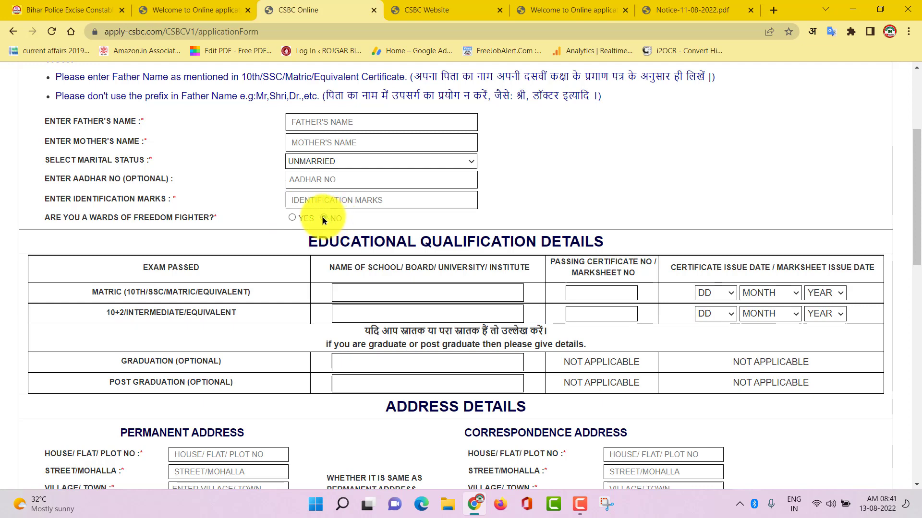
{"action": "scroll", "coordinate": [317, 279], "scroll_direction": "down", "scroll_amount": 2}
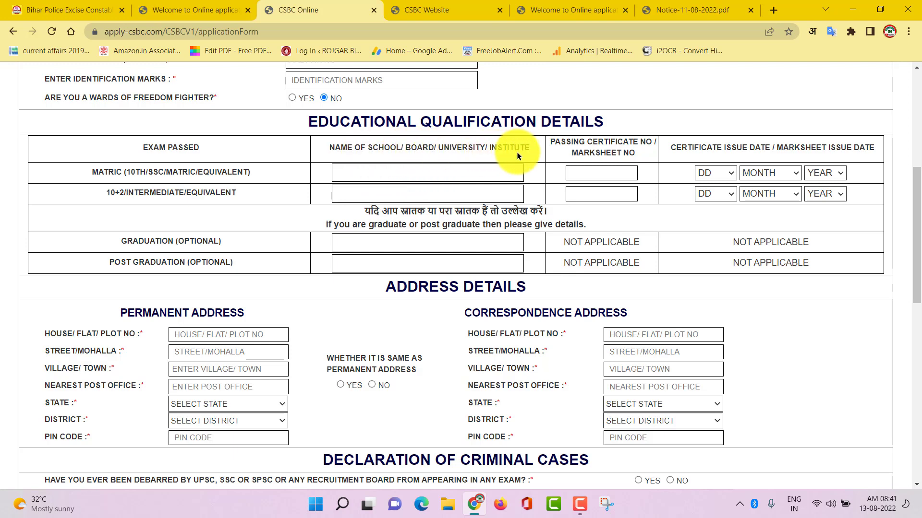
Step: Enter BSEB PATNA as the Matric school/board name
{"action": "left_click", "coordinate": [422, 172]}
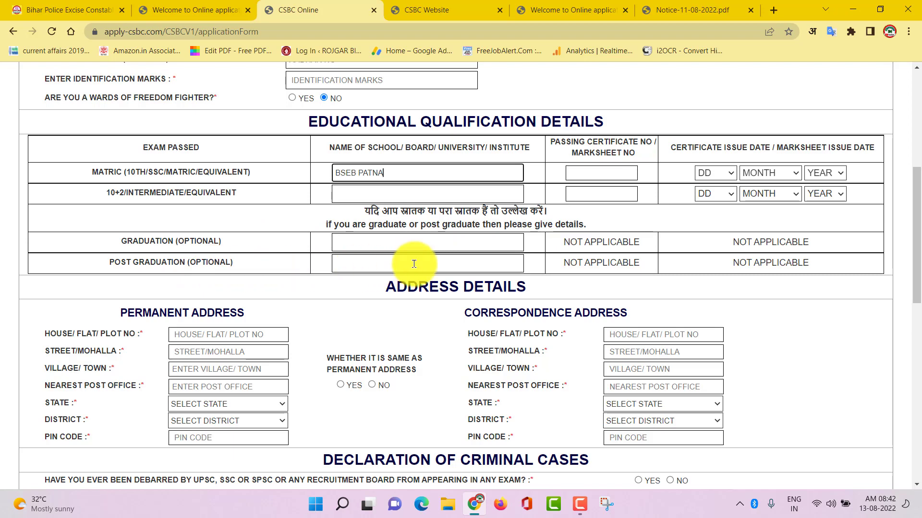
{"action": "scroll", "coordinate": [326, 243], "scroll_direction": "down", "scroll_amount": 4}
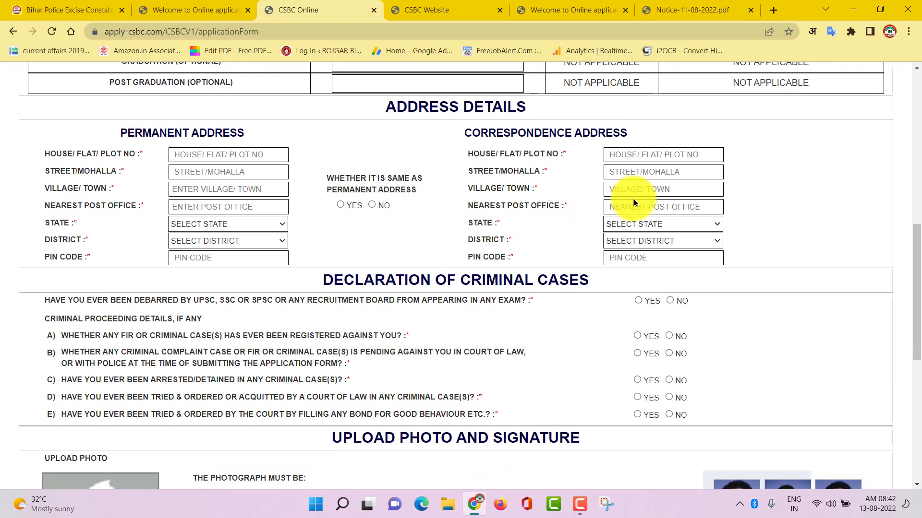
Step: Mark NO for the debarment question and the criminal-proceedings questions A–E
{"action": "scroll", "coordinate": [486, 329], "scroll_direction": "down", "scroll_amount": 1}
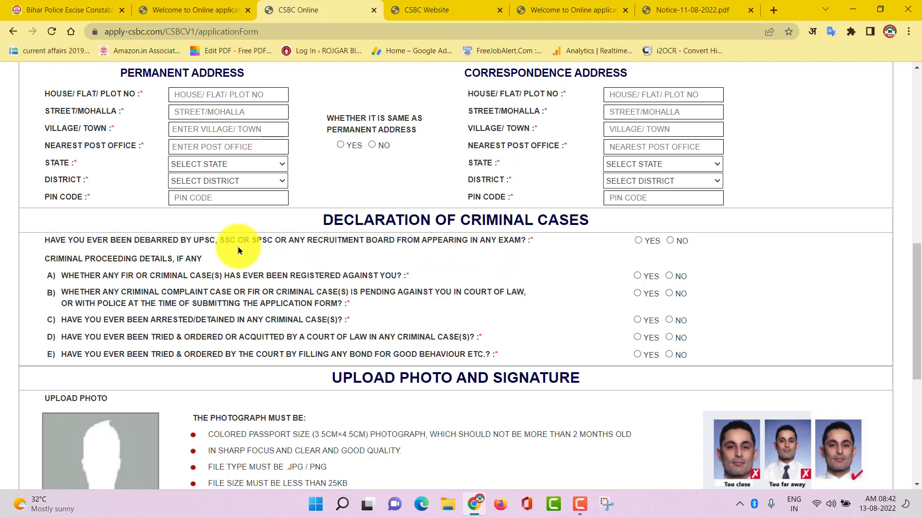
{"action": "left_click", "coordinate": [670, 241]}
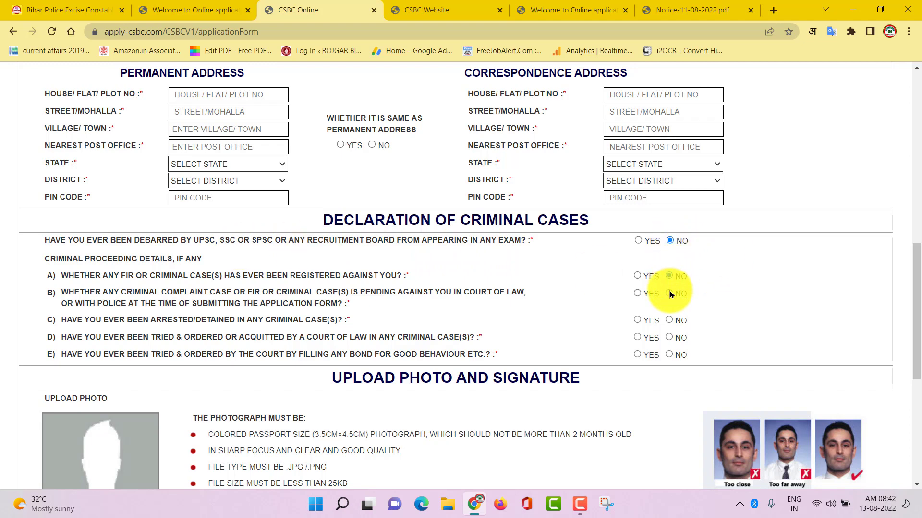
{"action": "left_click", "coordinate": [669, 320]}
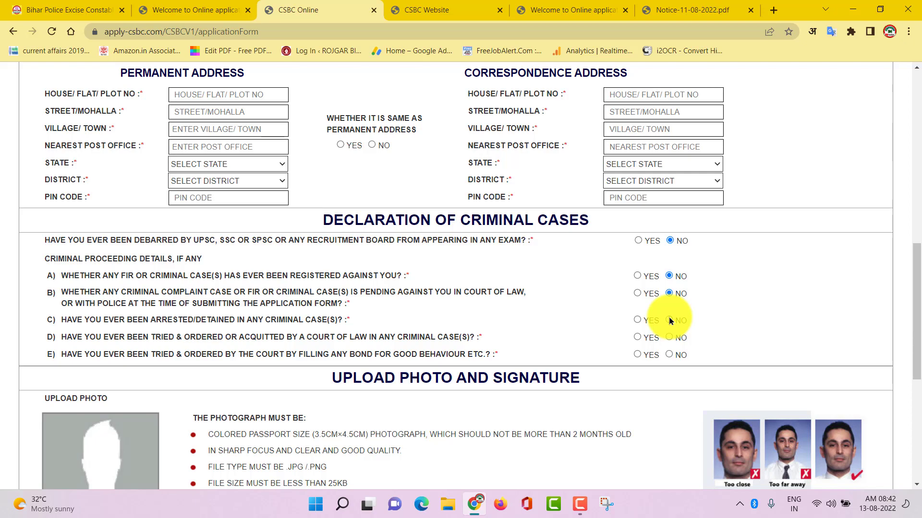
{"action": "left_click", "coordinate": [669, 355]}
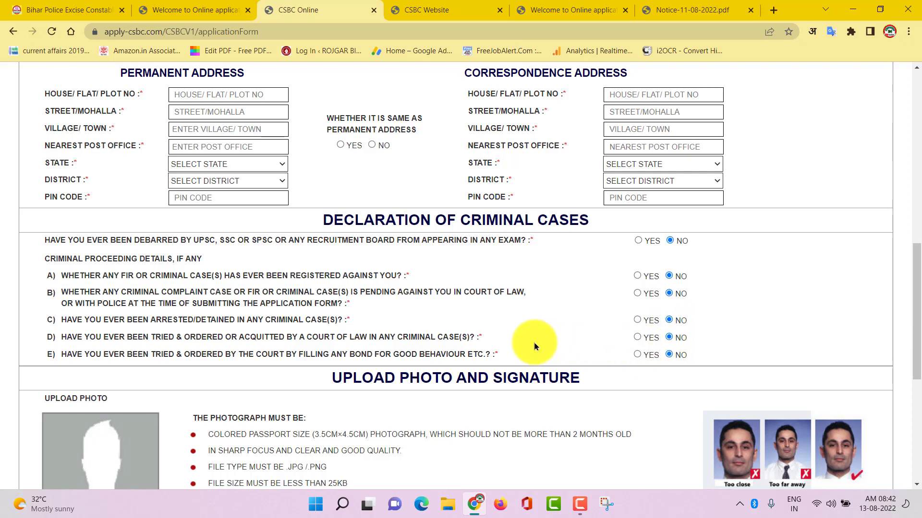
{"action": "scroll", "coordinate": [534, 341], "scroll_direction": "down", "scroll_amount": 6}
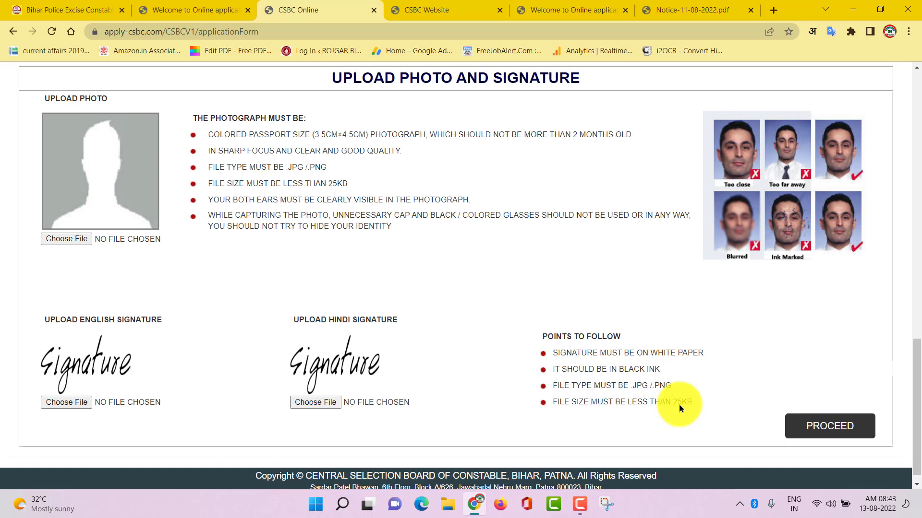
Step: Switch to the recruitment notice PDF
{"action": "key", "text": "ctrl+6"}
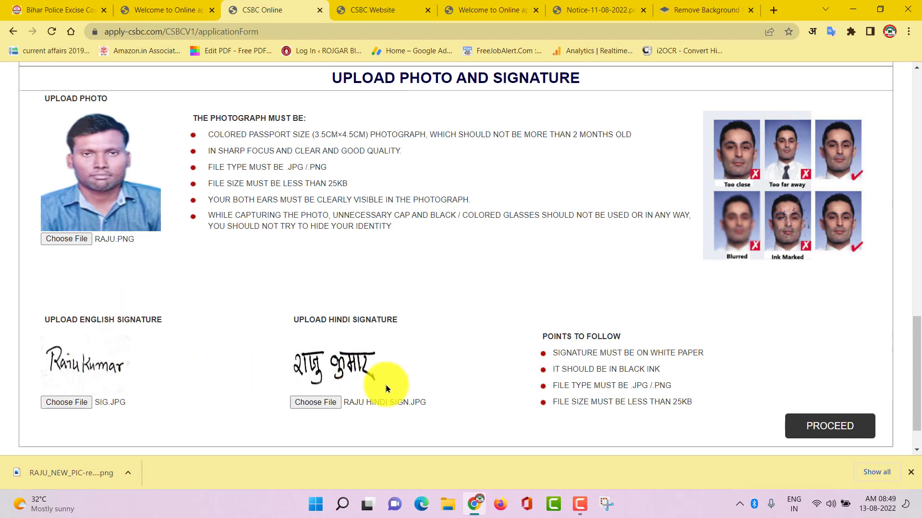
Step: Proceed to the application preview and review it, dismissing the download notification
{"action": "left_click", "coordinate": [830, 434]}
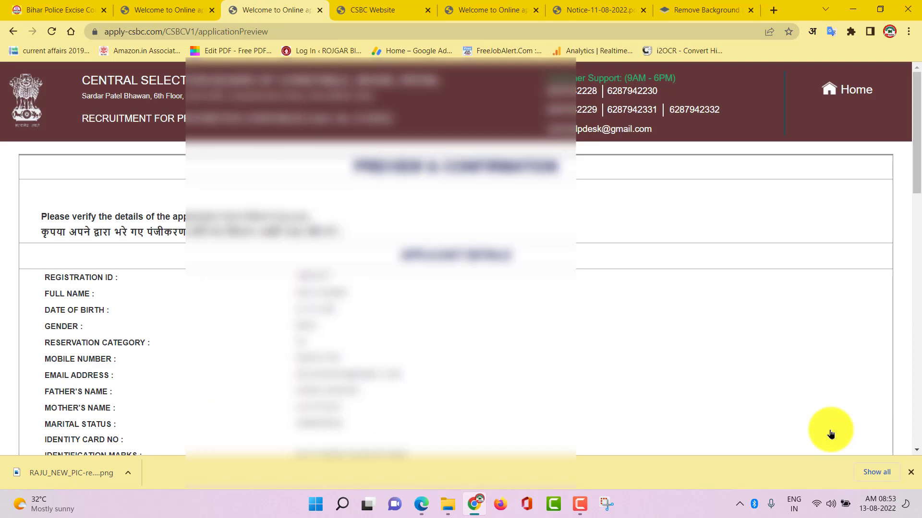
{"action": "scroll", "coordinate": [528, 299], "scroll_direction": "down", "scroll_amount": 6}
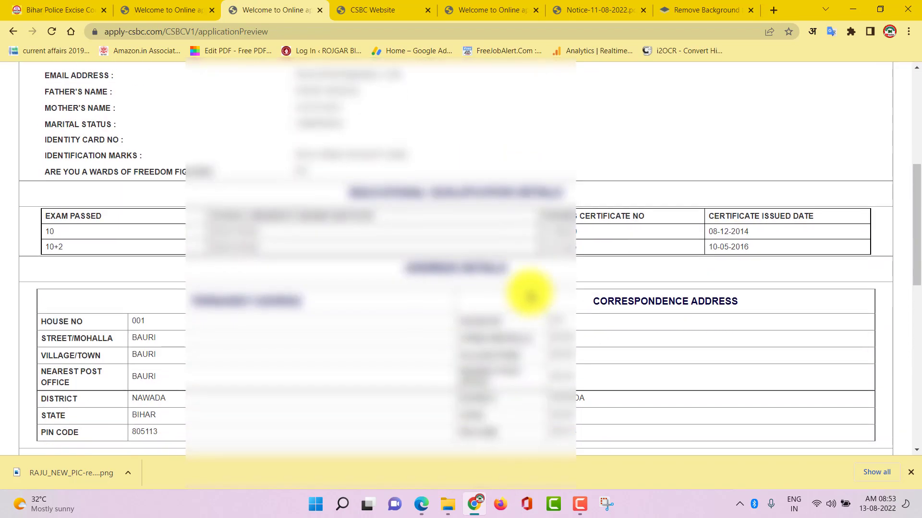
{"action": "left_click", "coordinate": [910, 473]}
{"action": "scroll", "coordinate": [630, 320], "scroll_direction": "down", "scroll_amount": 1}
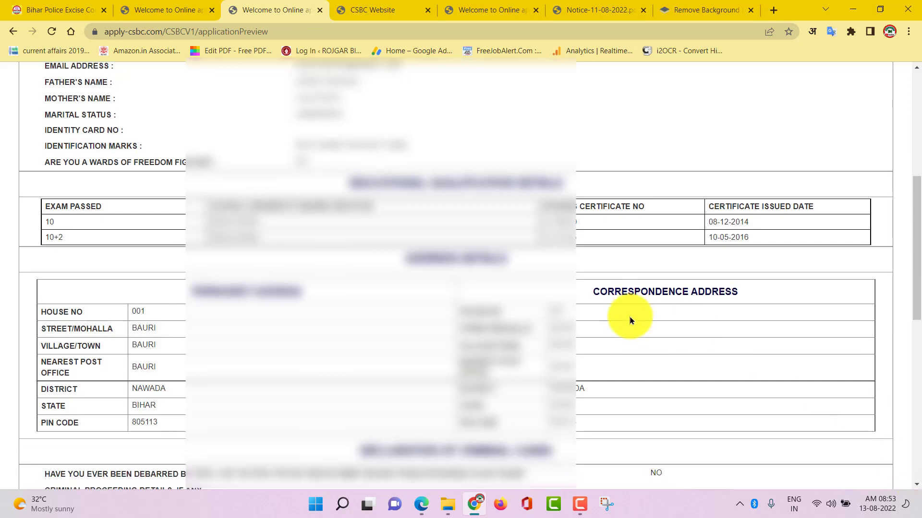
{"action": "scroll", "coordinate": [628, 315], "scroll_direction": "down", "scroll_amount": 10}
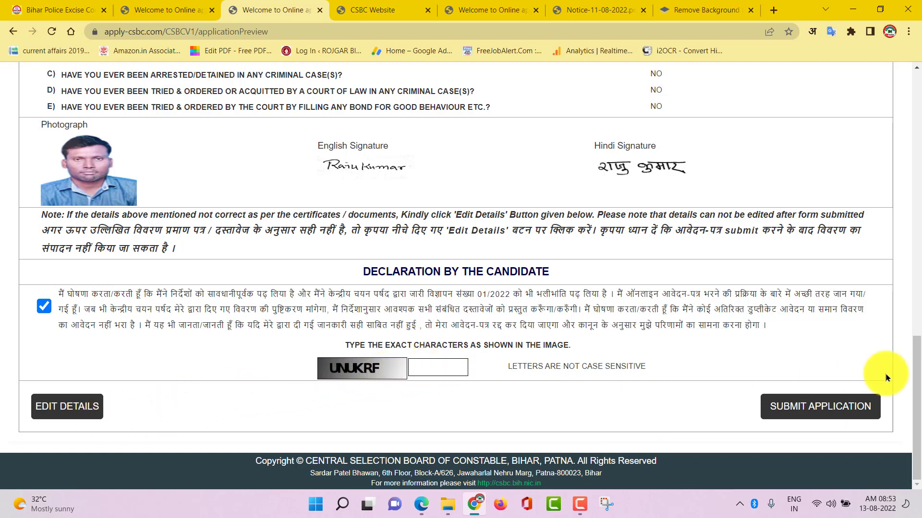
Step: Submit the application and bring up the acknowledgement for saving as PDF
{"action": "left_click", "coordinate": [843, 406]}
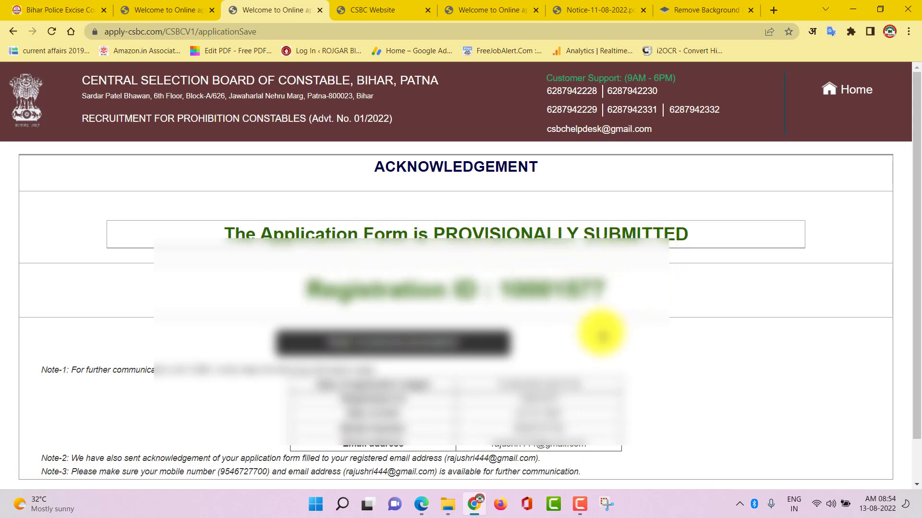
{"action": "scroll", "coordinate": [601, 334], "scroll_direction": "down", "scroll_amount": 1}
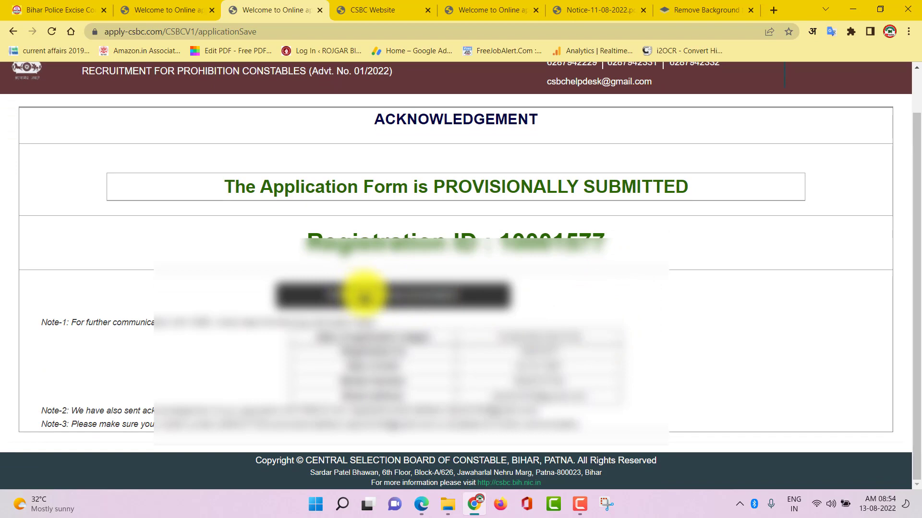
{"action": "left_click", "coordinate": [363, 294]}
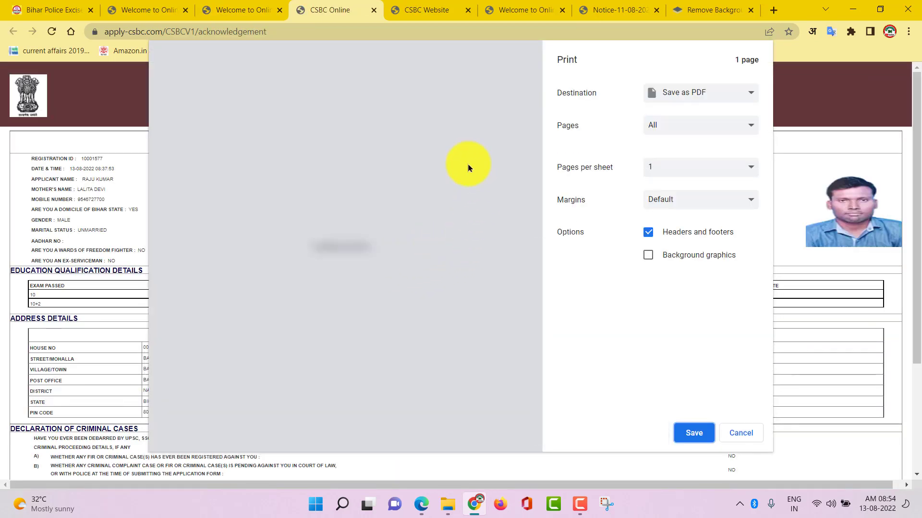